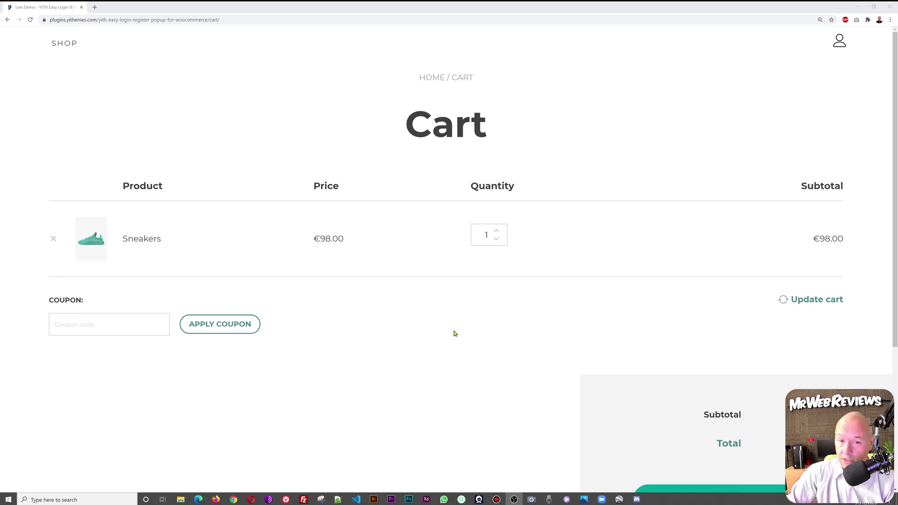
Step: Review the cart totals for the Sneakers order totalling €98.00
{"action": "scroll", "coordinate": [452, 323], "scroll_direction": "down", "scroll_amount": 2}
{"action": "scroll", "coordinate": [452, 320], "scroll_direction": "down", "scroll_amount": 2}
{"action": "scroll", "coordinate": [452, 323], "scroll_direction": "up", "scroll_amount": 1}
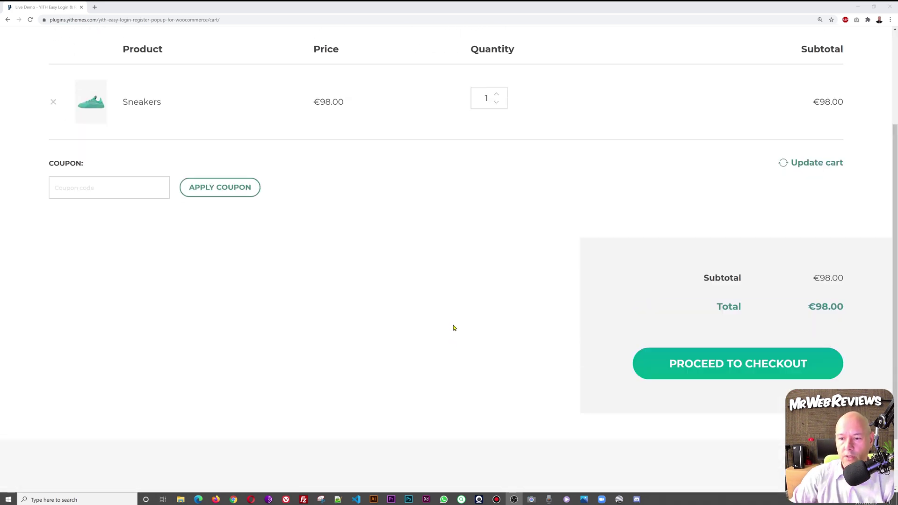
{"action": "scroll", "coordinate": [453, 329], "scroll_direction": "up", "scroll_amount": 1}
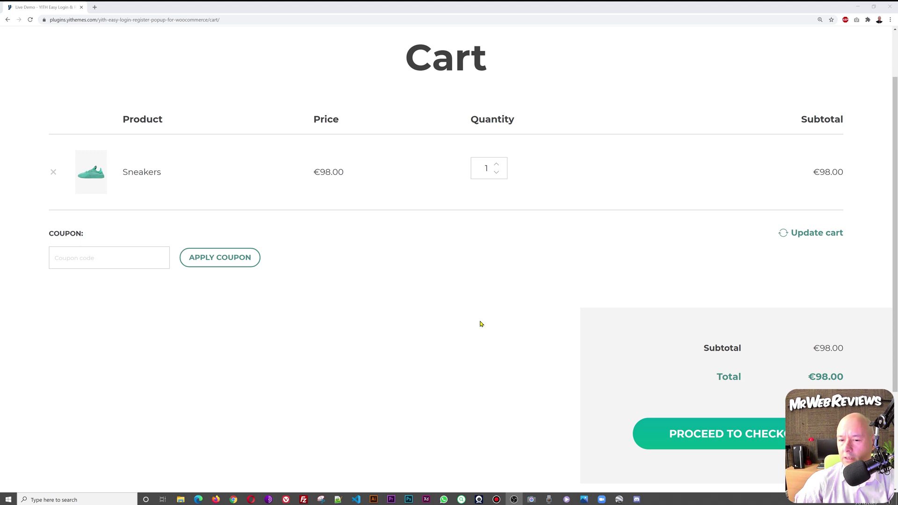
{"action": "left_click", "coordinate": [733, 439]}
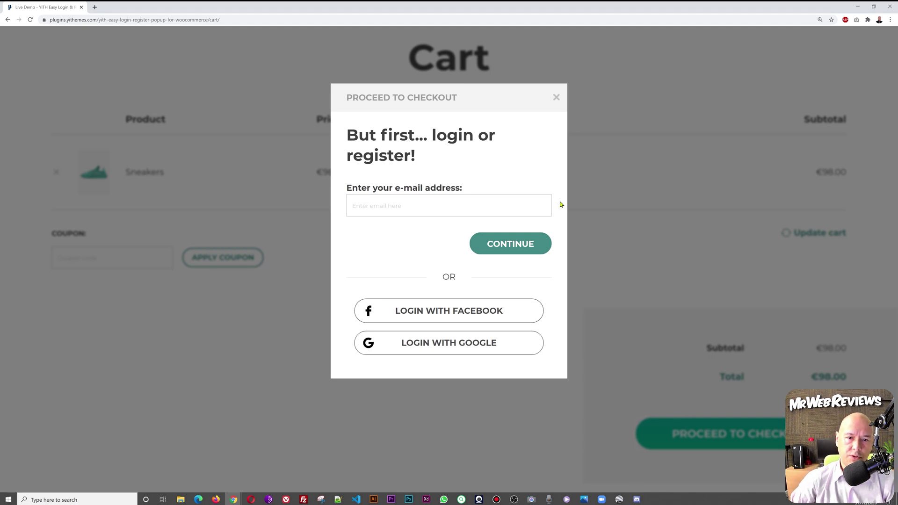
{"action": "left_click_drag", "start_coordinate": [431, 135], "coordinate": [473, 140]}
{"action": "left_click", "coordinate": [466, 163]}
{"action": "left_click_drag", "start_coordinate": [347, 161], "coordinate": [403, 159]}
{"action": "left_click", "coordinate": [431, 158]}
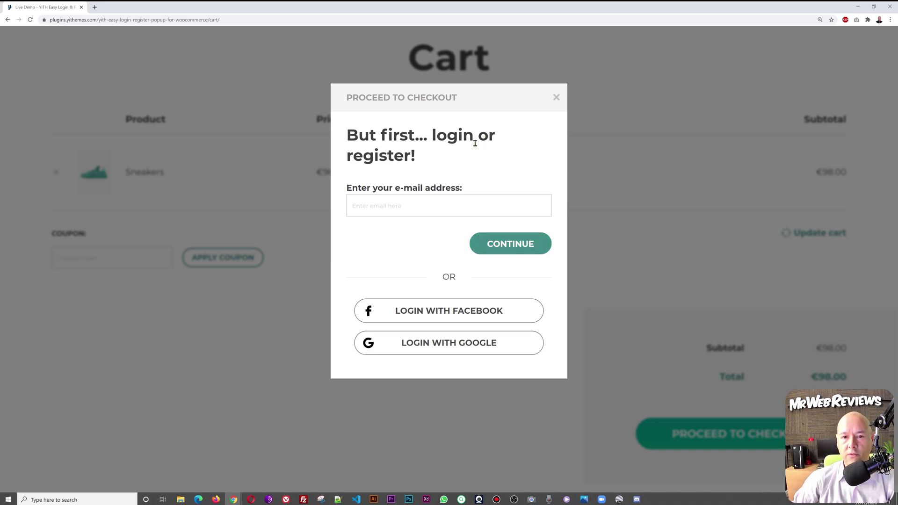
{"action": "left_click_drag", "start_coordinate": [413, 159], "coordinate": [352, 156]}
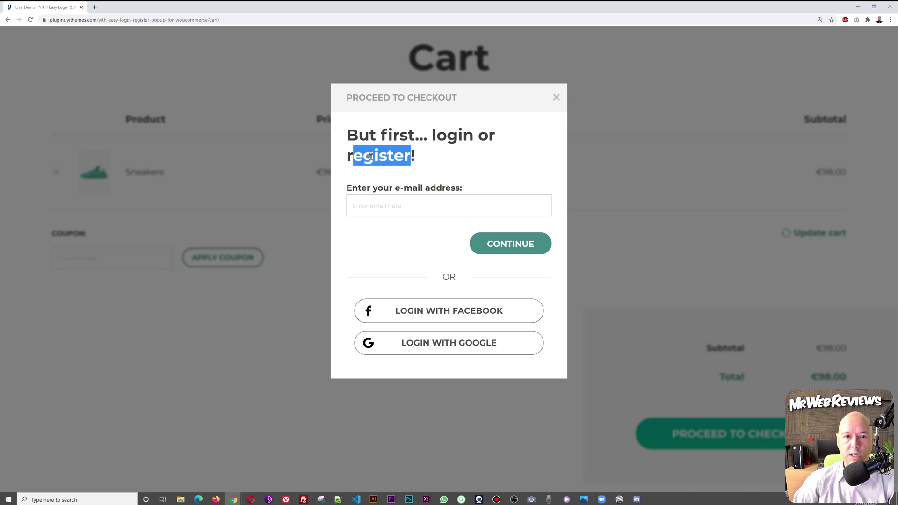
{"action": "left_click", "coordinate": [450, 160]}
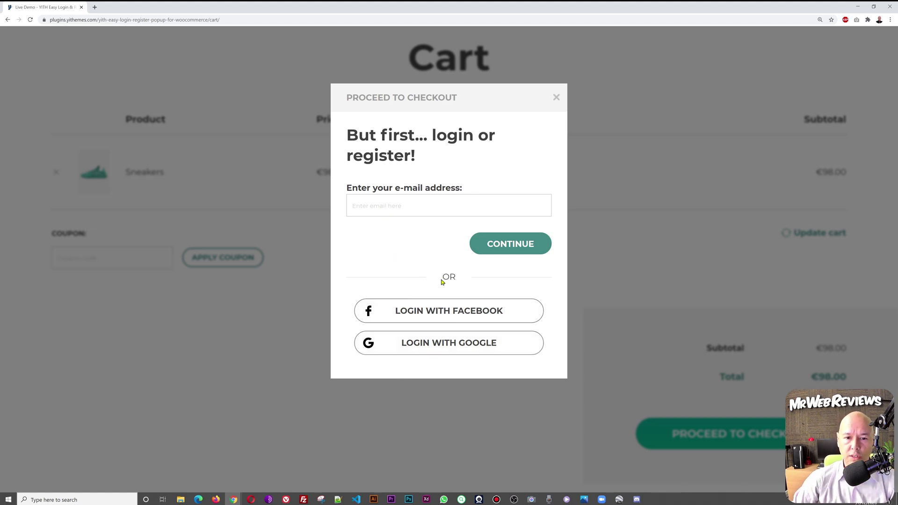
{"action": "left_click", "coordinate": [390, 207]}
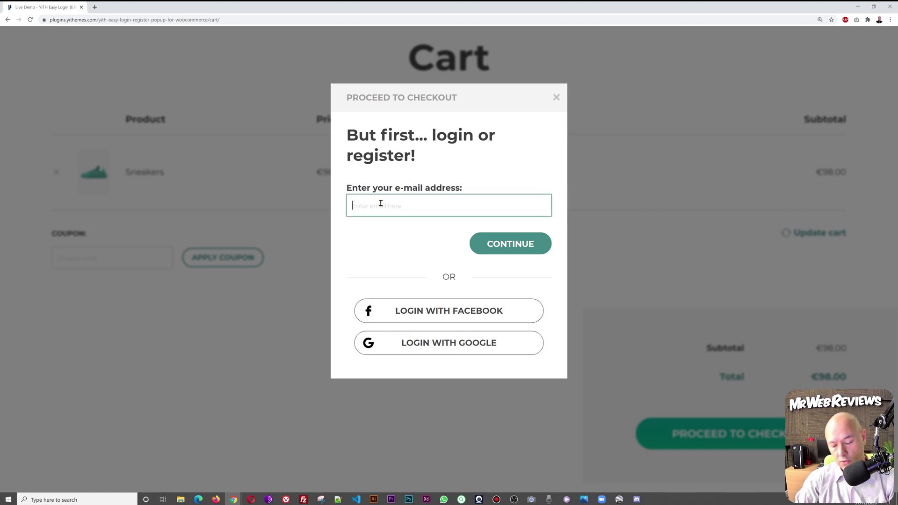
{"action": "type", "text": "yourname"}
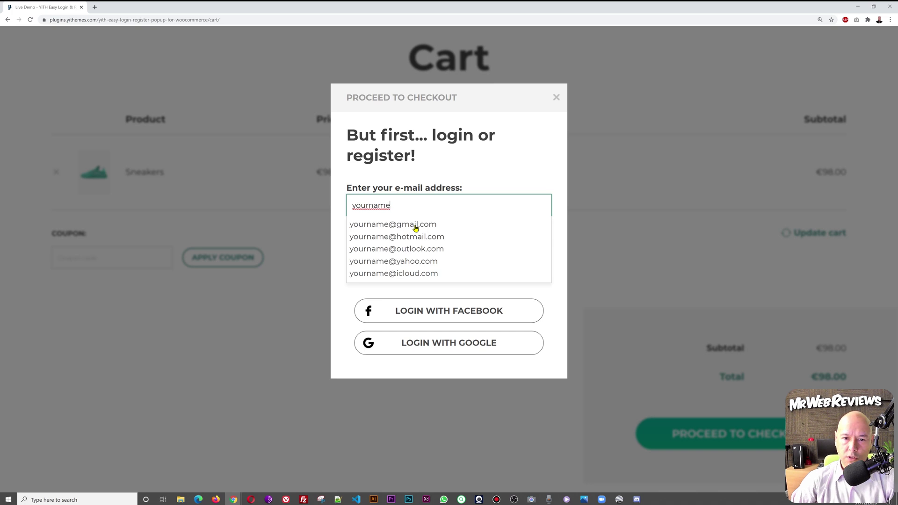
{"action": "left_click", "coordinate": [415, 225]}
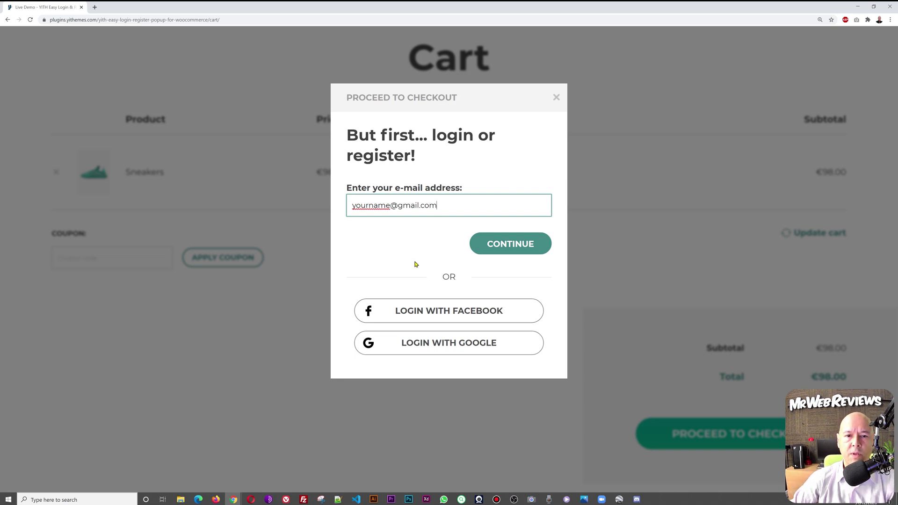
Step: Continue past the e-mail step and fill the password with a browser-suggested strong password
{"action": "left_click", "coordinate": [507, 254]}
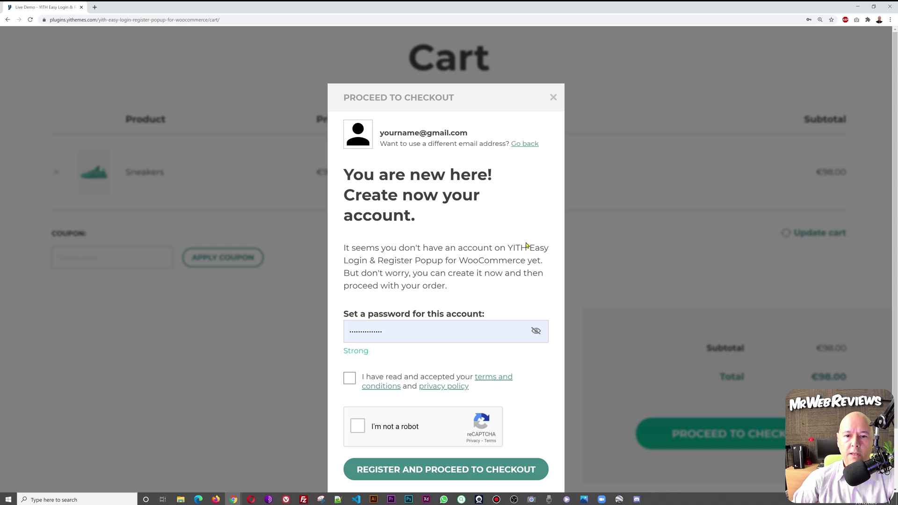
{"action": "scroll", "coordinate": [528, 261], "scroll_direction": "down", "scroll_amount": 2}
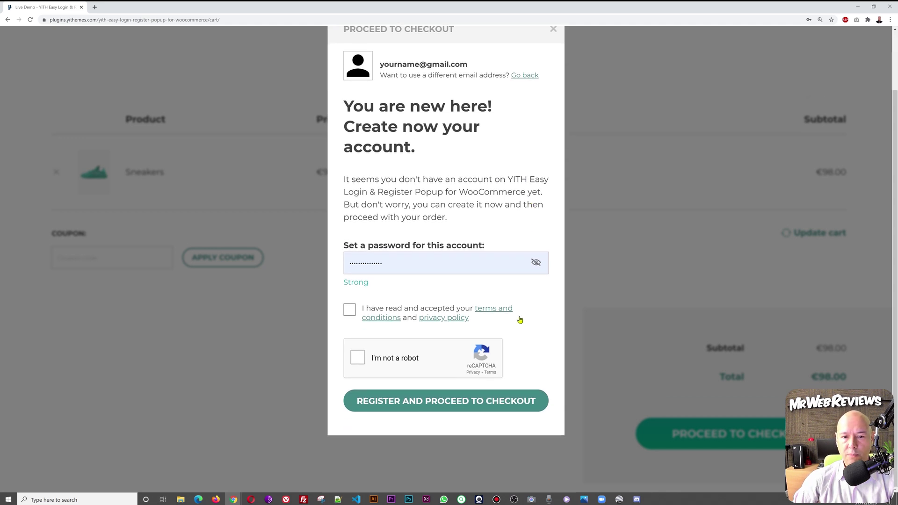
{"action": "double_click", "coordinate": [404, 264]}
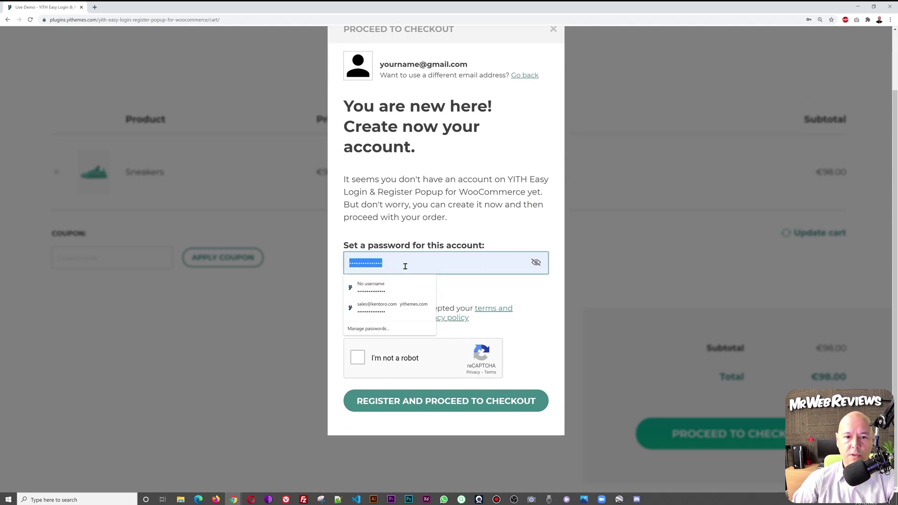
{"action": "key", "text": "Escape"}
{"action": "right_click", "coordinate": [416, 265]}
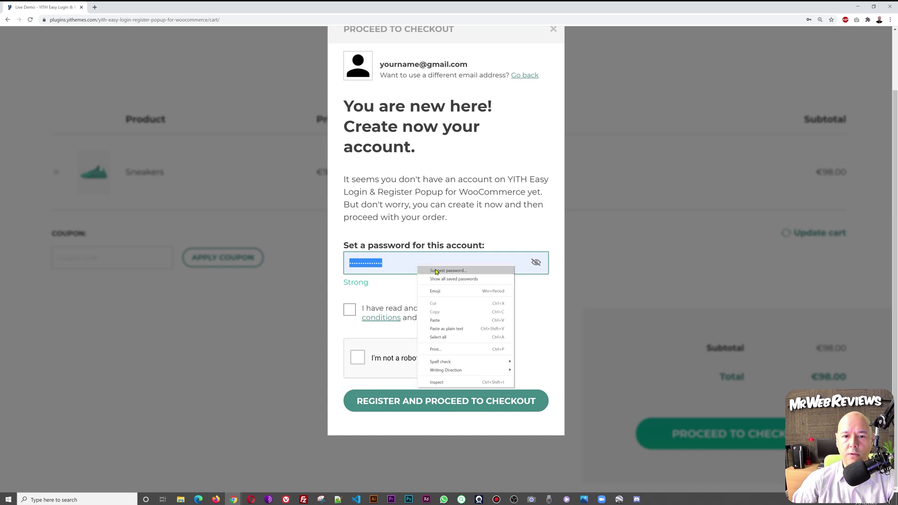
{"action": "left_click", "coordinate": [451, 270]}
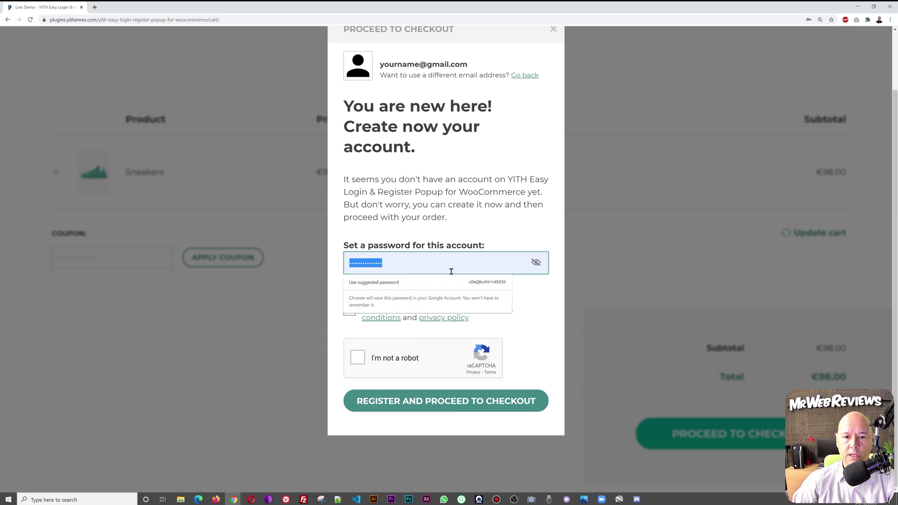
{"action": "left_click", "coordinate": [482, 286]}
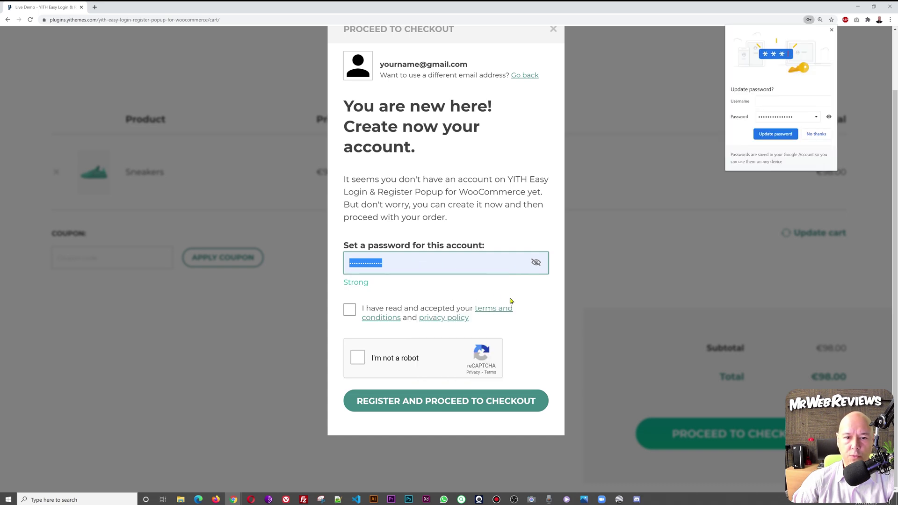
{"action": "left_click", "coordinate": [831, 30]}
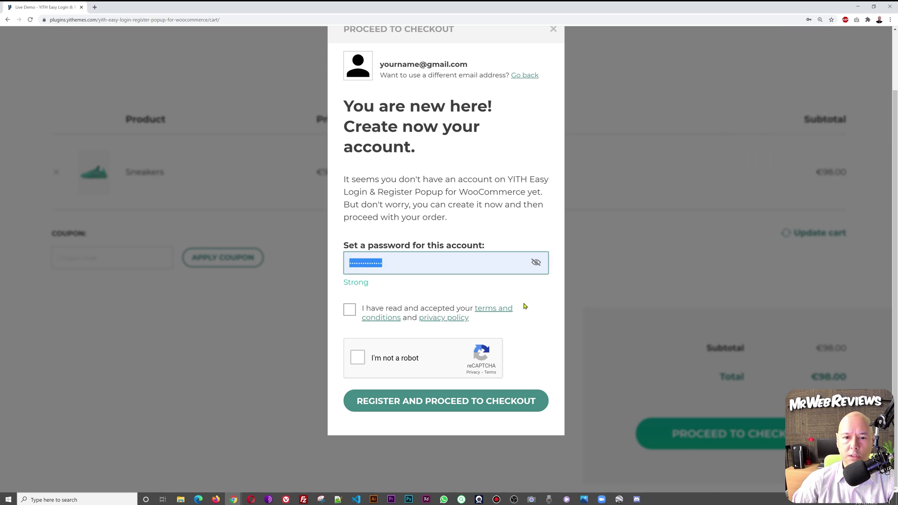
Step: Accept the terms, complete the reCAPTCHA, and register the account to proceed to checkout
{"action": "left_click", "coordinate": [350, 310]}
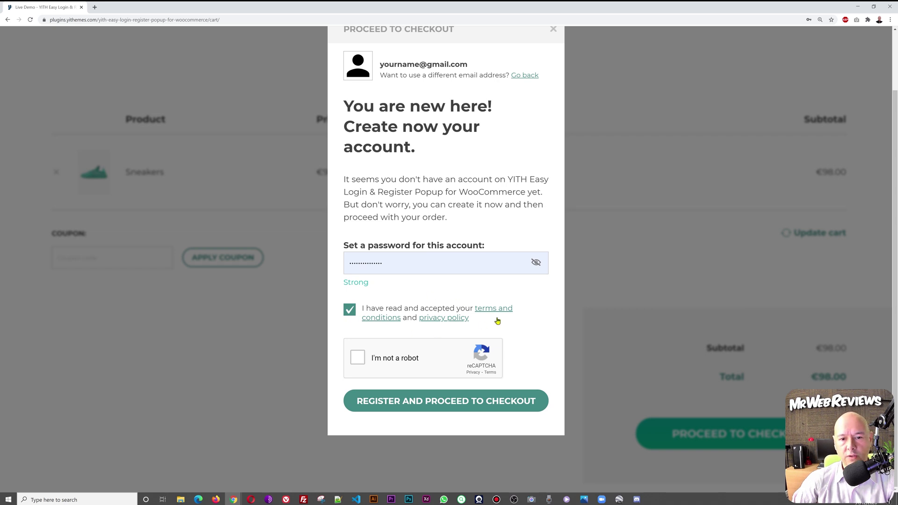
{"action": "left_click", "coordinate": [358, 358]}
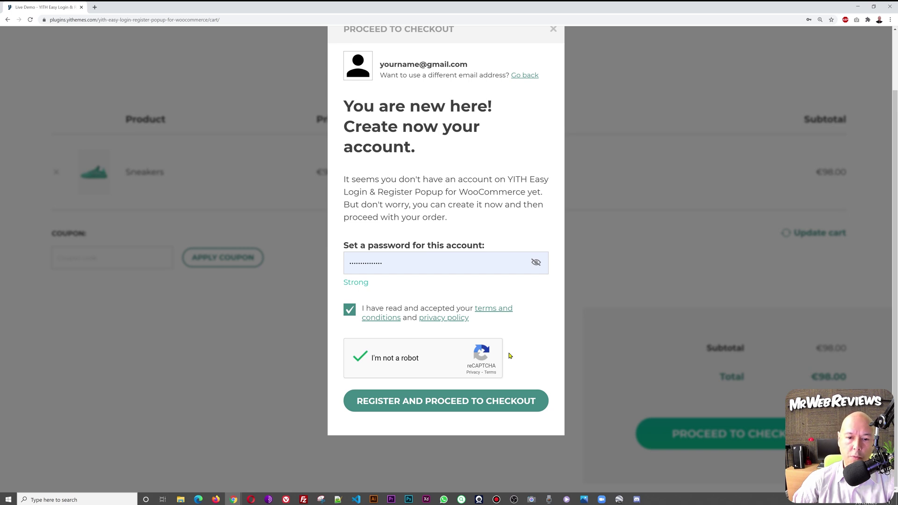
{"action": "left_click", "coordinate": [450, 408]}
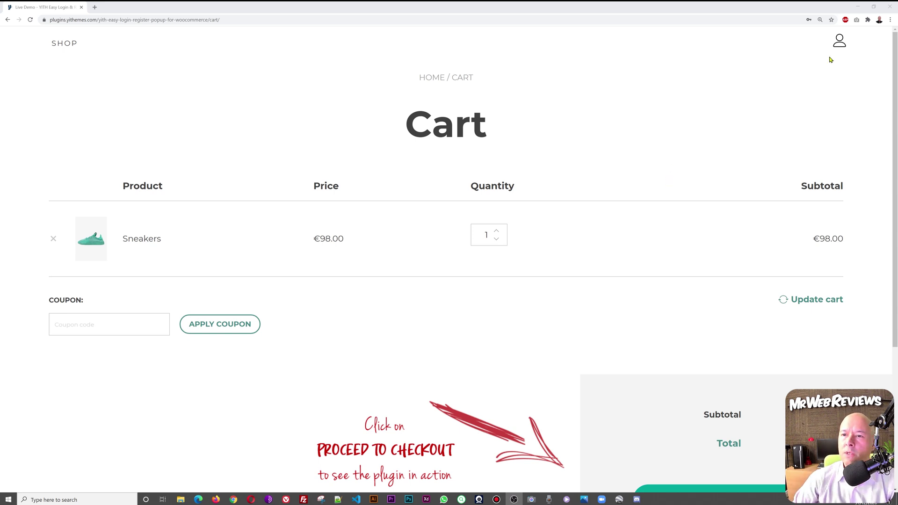
Step: Sign in from the account popup using the Gmail address suggestion and the autofilled password
{"action": "left_click", "coordinate": [841, 46]}
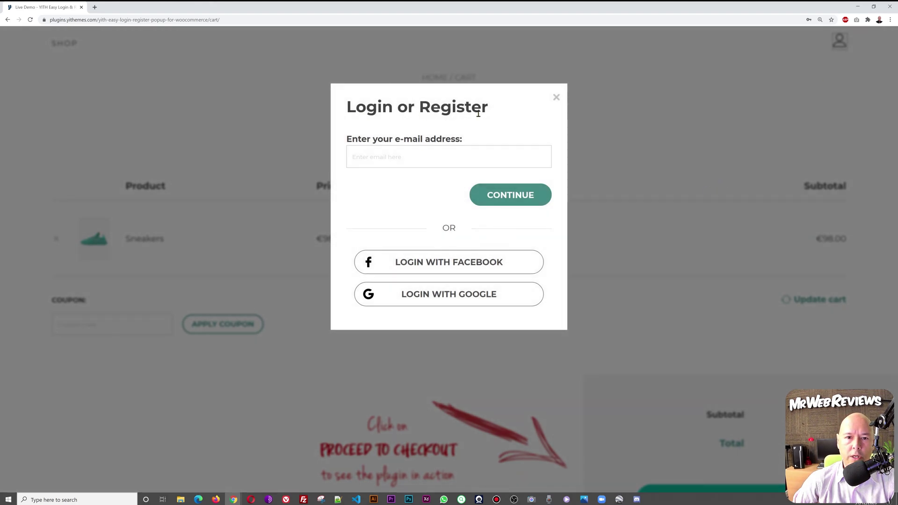
{"action": "left_click", "coordinate": [452, 157]}
{"action": "type", "text": "yourtna"}
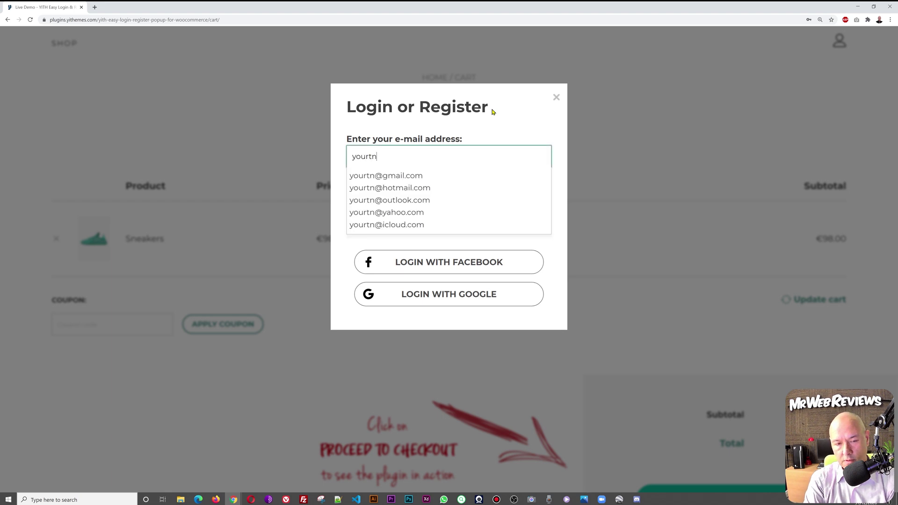
{"action": "key", "text": "BackSpace"}
{"action": "key", "text": "BackSpace"}
{"action": "key", "text": "BackSpace"}
{"action": "type", "text": "name"}
{"action": "left_click", "coordinate": [369, 175]}
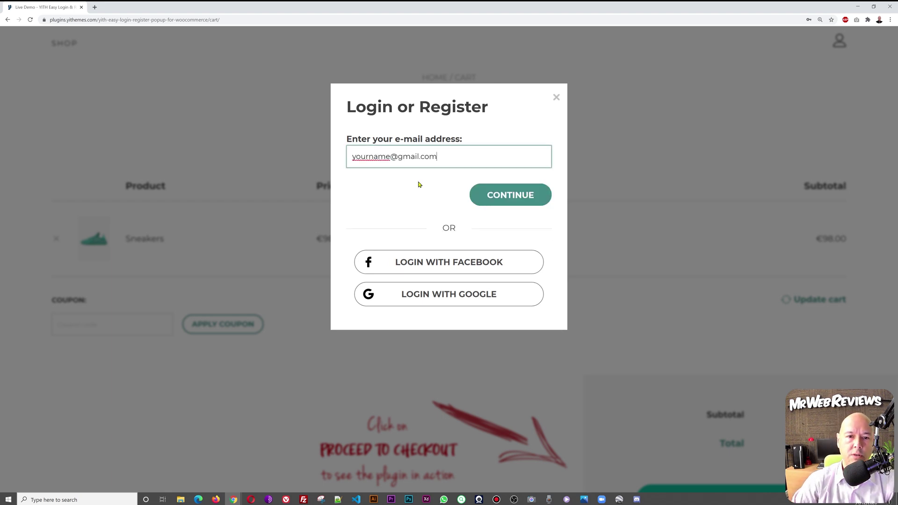
{"action": "left_click", "coordinate": [527, 204]}
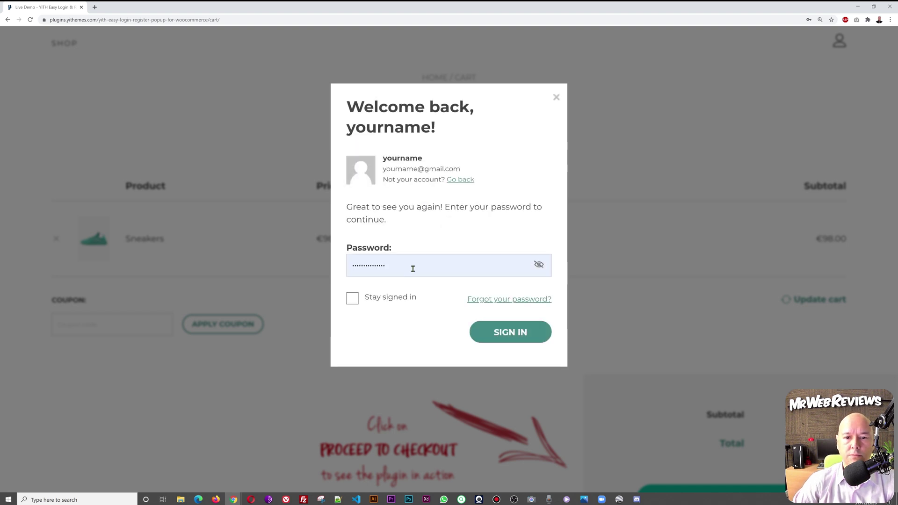
{"action": "left_click", "coordinate": [471, 338]}
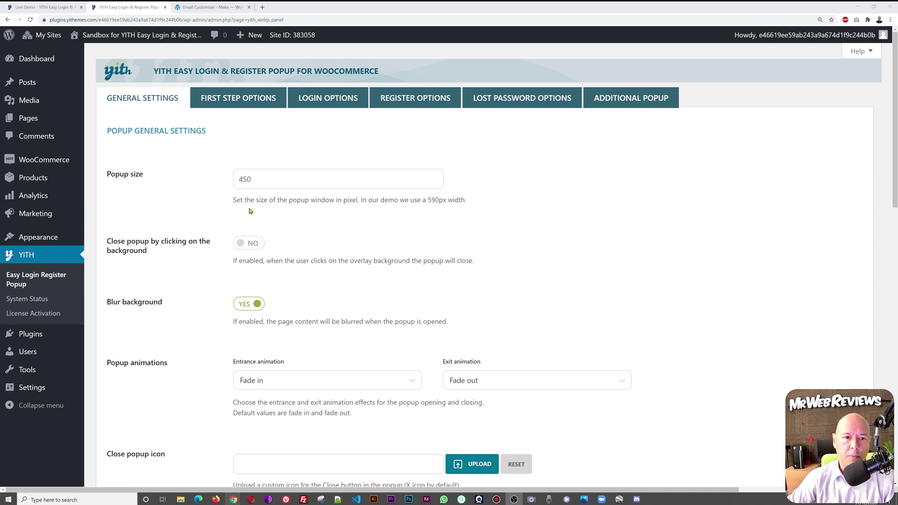
Step: Open the live demo's Login or Register popup and compare it with the plugin's settings
{"action": "left_click", "coordinate": [42, 8]}
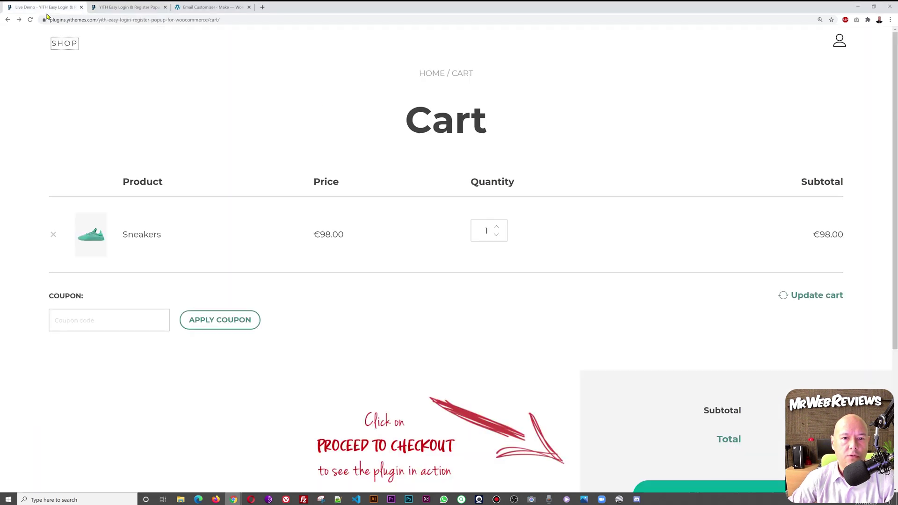
{"action": "left_click", "coordinate": [845, 43]}
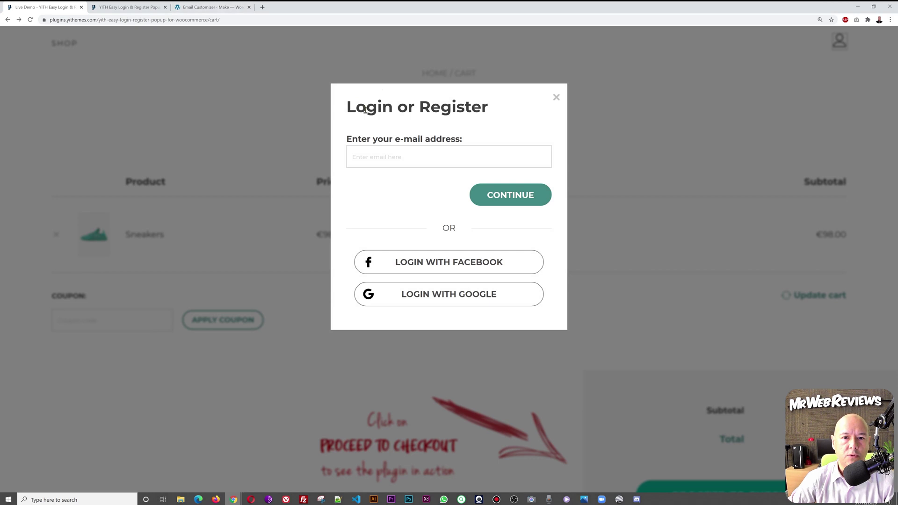
{"action": "left_click", "coordinate": [127, 7]}
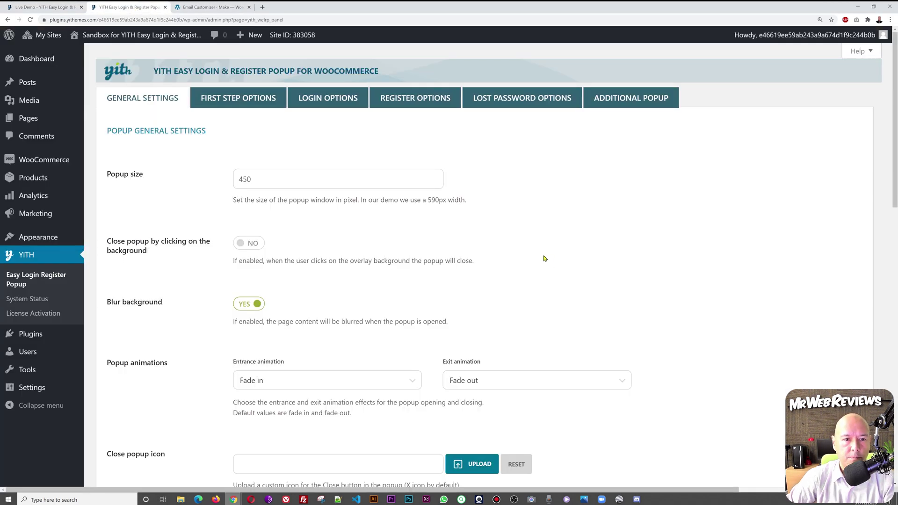
{"action": "scroll", "coordinate": [537, 252], "scroll_direction": "down", "scroll_amount": 2}
{"action": "scroll", "coordinate": [535, 251], "scroll_direction": "down", "scroll_amount": 2}
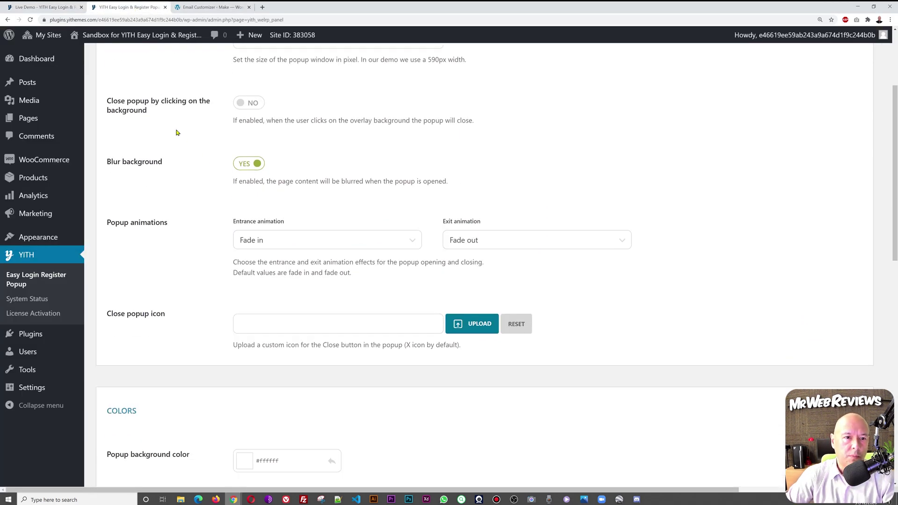
Step: Reopen the demo popup and compare again, ending on the blur background and Fade animation options
{"action": "left_click", "coordinate": [42, 7]}
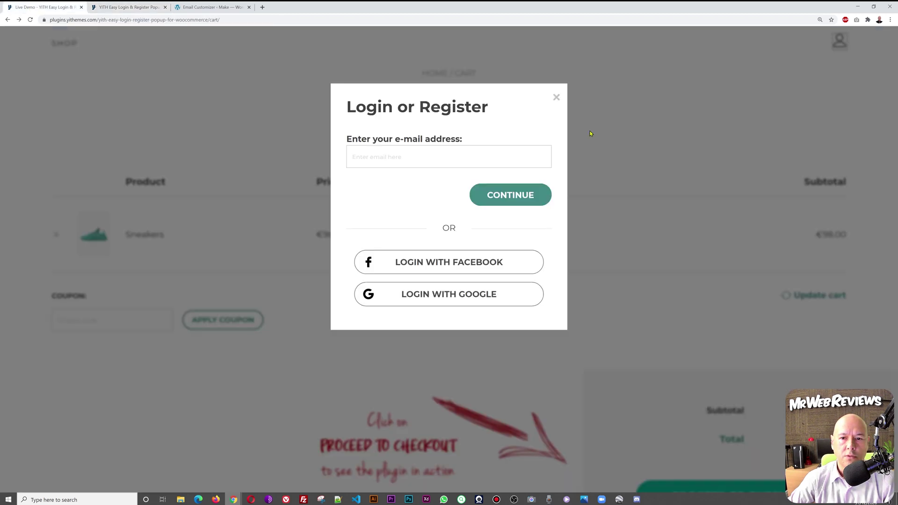
{"action": "left_click", "coordinate": [557, 99]}
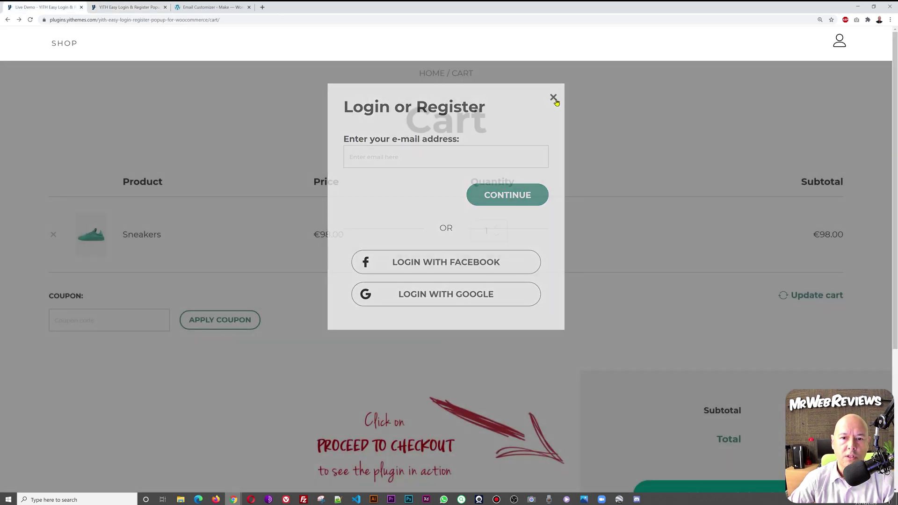
{"action": "left_click", "coordinate": [839, 41]}
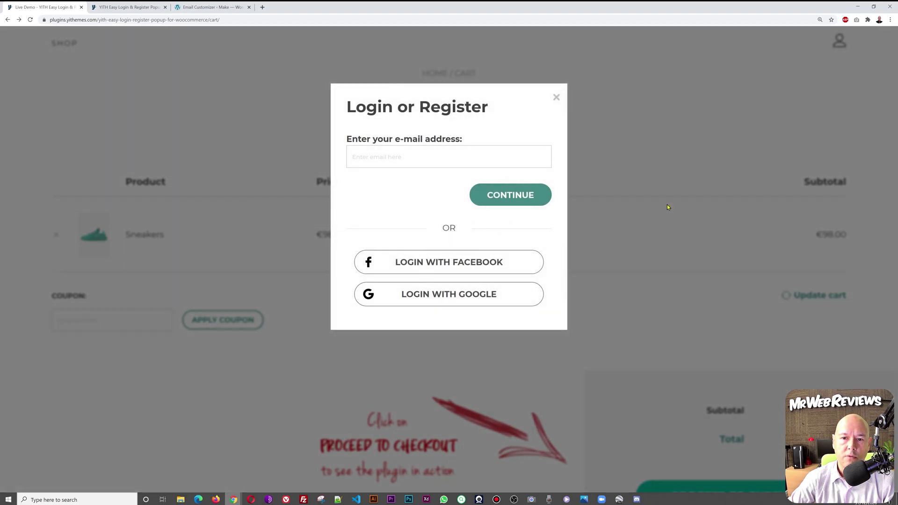
{"action": "double_click", "coordinate": [668, 207]}
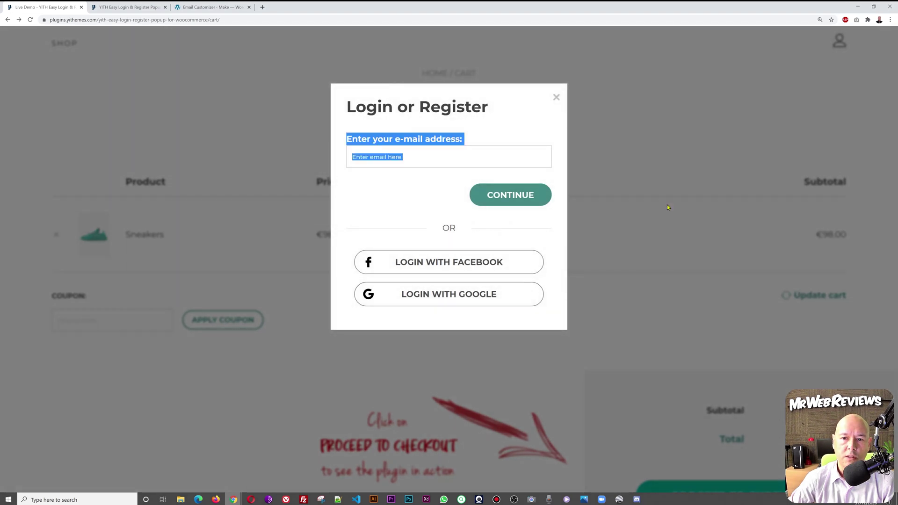
{"action": "left_click", "coordinate": [644, 243]}
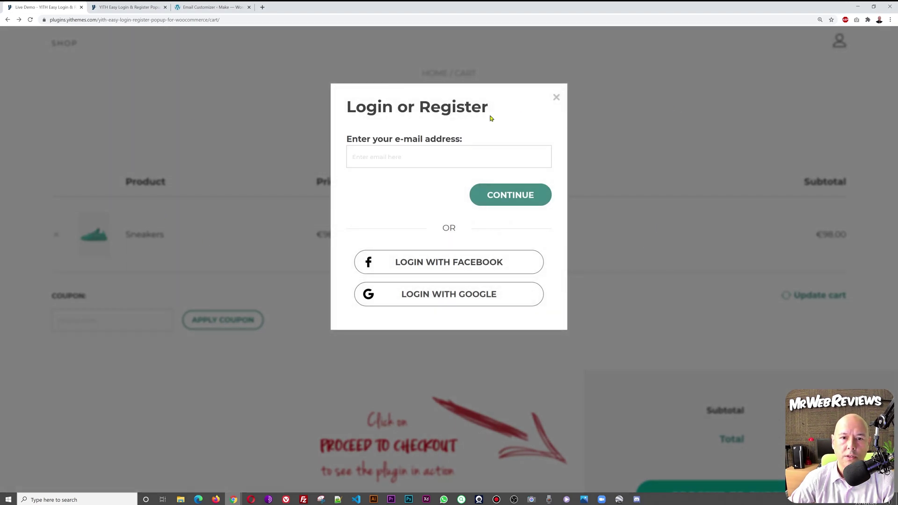
{"action": "left_click", "coordinate": [126, 7]}
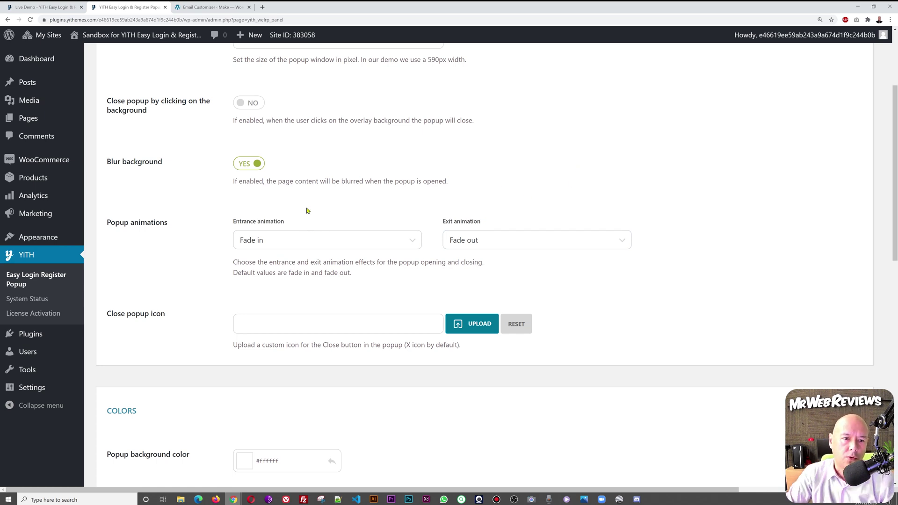
{"action": "left_click", "coordinate": [45, 7]}
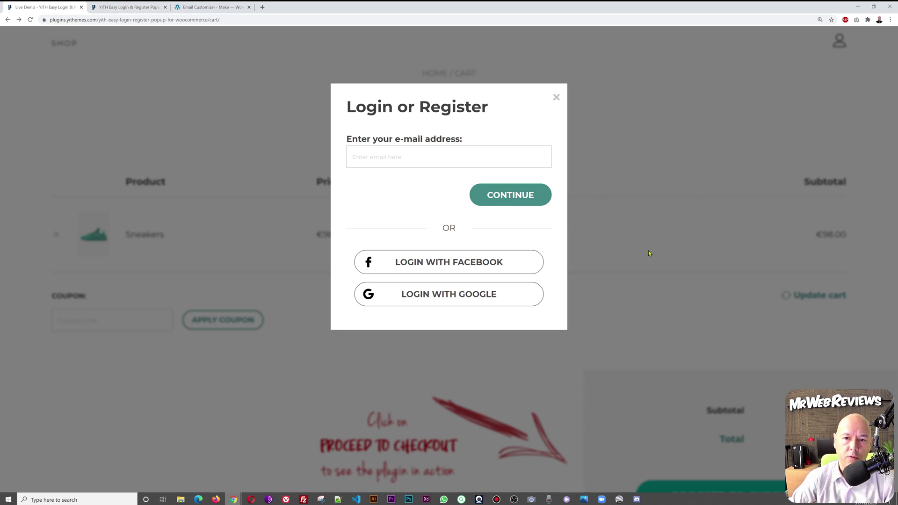
{"action": "left_click", "coordinate": [125, 6]}
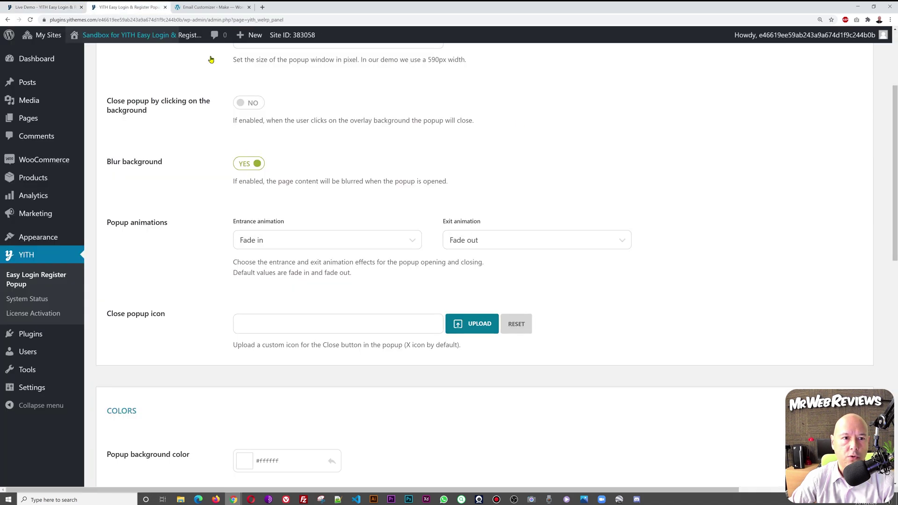
{"action": "scroll", "coordinate": [684, 286], "scroll_direction": "down", "scroll_amount": 2}
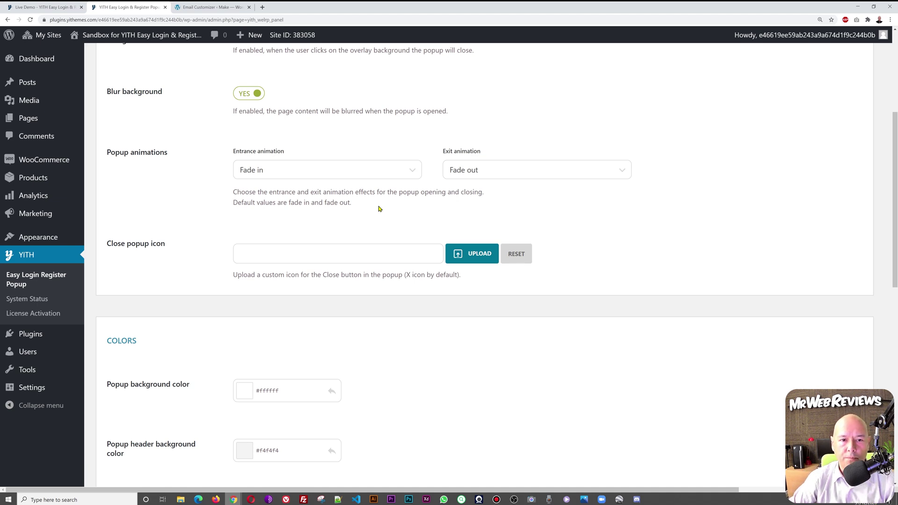
{"action": "left_click", "coordinate": [405, 176]}
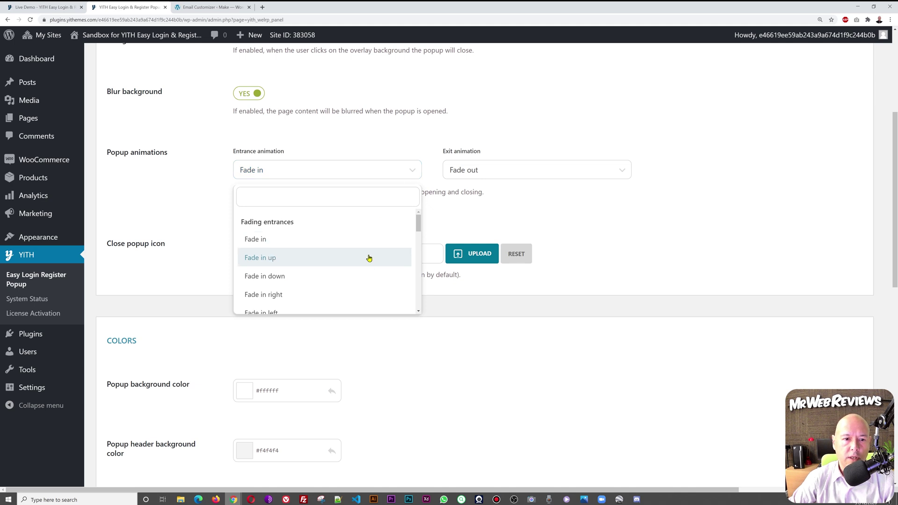
{"action": "scroll", "coordinate": [368, 257], "scroll_direction": "down", "scroll_amount": 1}
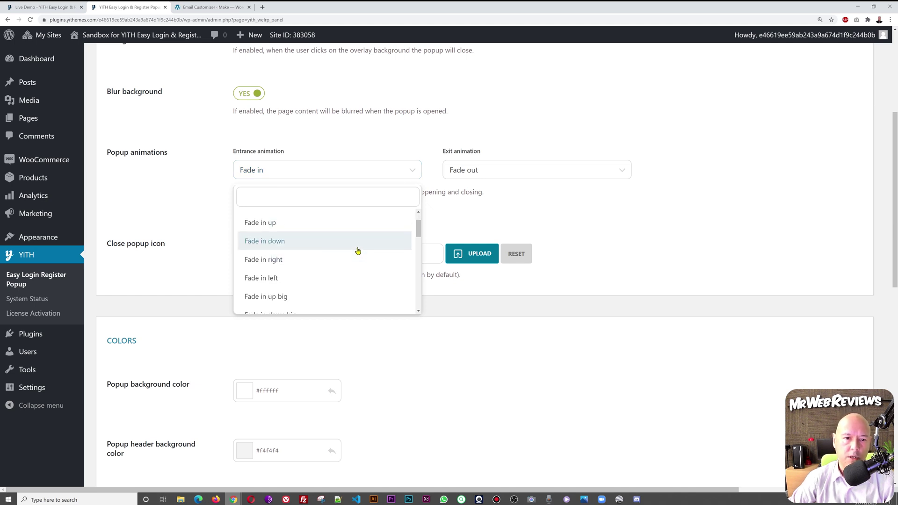
{"action": "scroll", "coordinate": [358, 252], "scroll_direction": "down", "scroll_amount": 1}
{"action": "scroll", "coordinate": [358, 251], "scroll_direction": "down", "scroll_amount": 3}
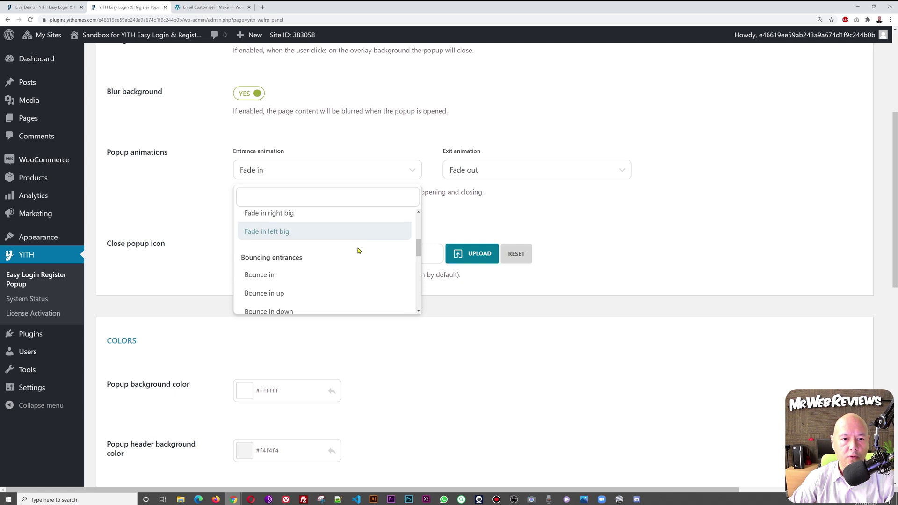
{"action": "scroll", "coordinate": [355, 250], "scroll_direction": "down", "scroll_amount": 3}
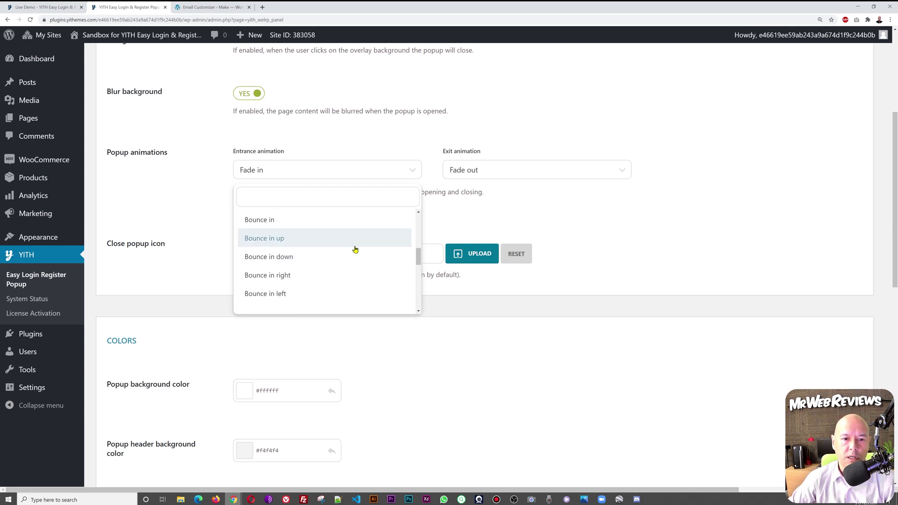
{"action": "scroll", "coordinate": [354, 263], "scroll_direction": "down", "scroll_amount": 3}
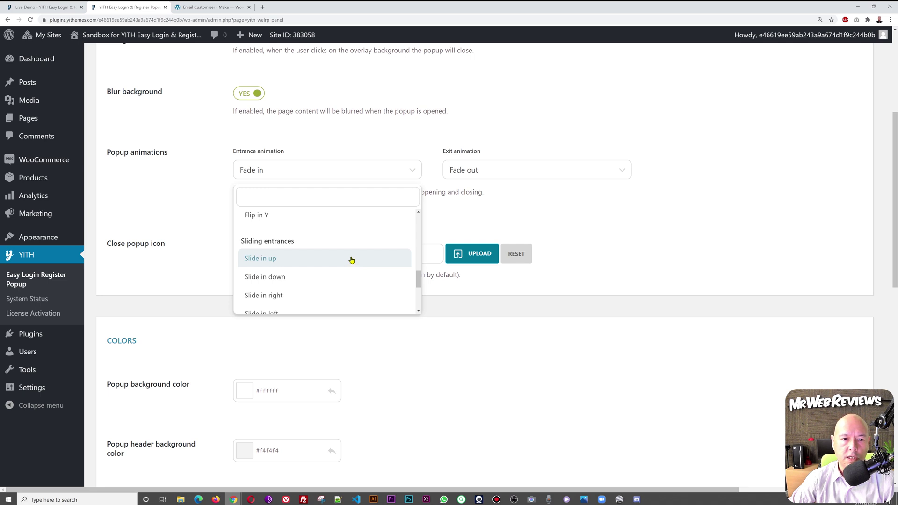
{"action": "scroll", "coordinate": [351, 260], "scroll_direction": "down", "scroll_amount": 2}
{"action": "scroll", "coordinate": [351, 258], "scroll_direction": "down", "scroll_amount": 2}
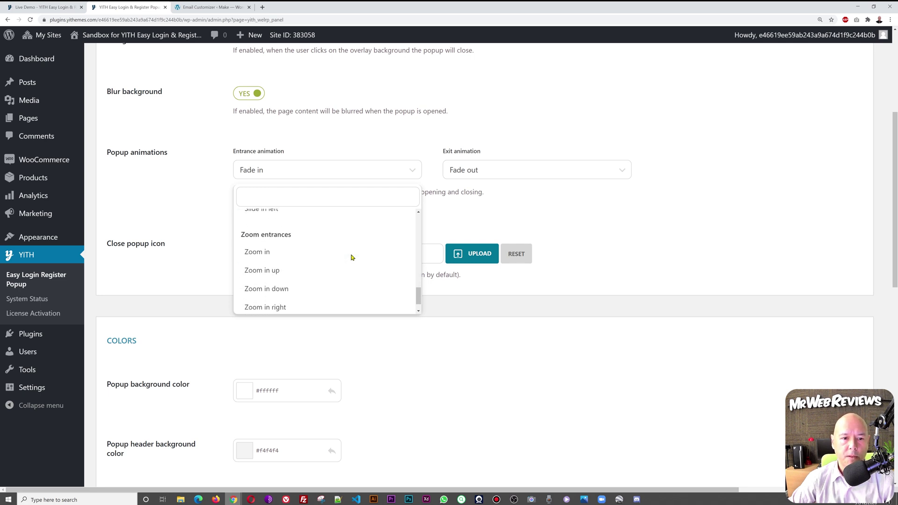
{"action": "scroll", "coordinate": [350, 257], "scroll_direction": "down", "scroll_amount": 1}
{"action": "left_click", "coordinate": [597, 216]}
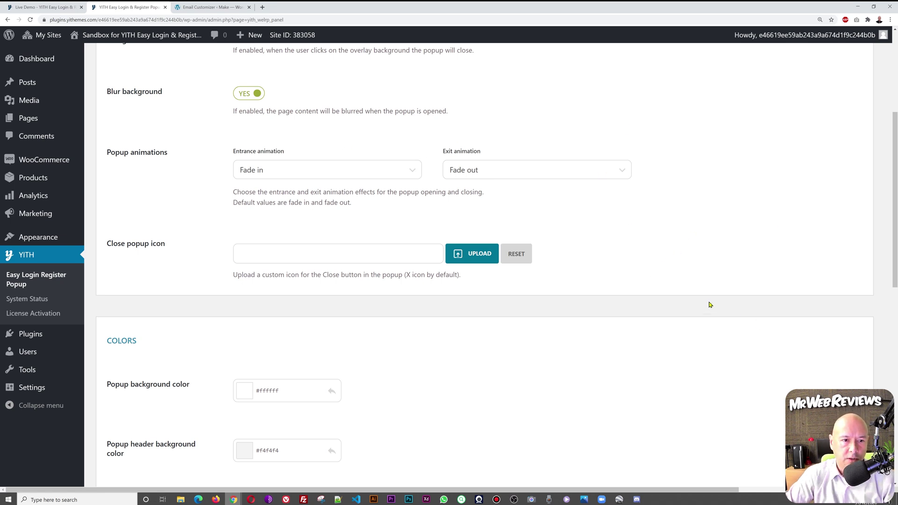
{"action": "scroll", "coordinate": [608, 281], "scroll_direction": "down", "scroll_amount": 5}
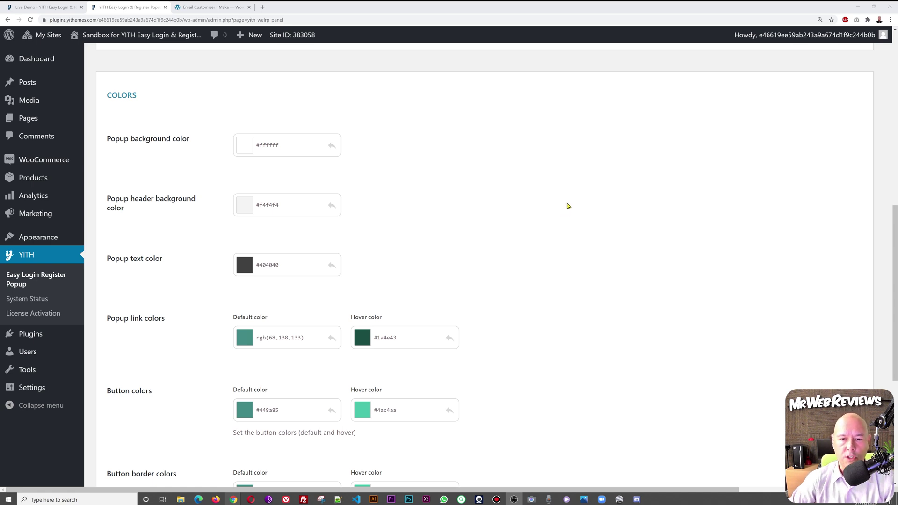
{"action": "scroll", "coordinate": [571, 197], "scroll_direction": "down", "scroll_amount": 3}
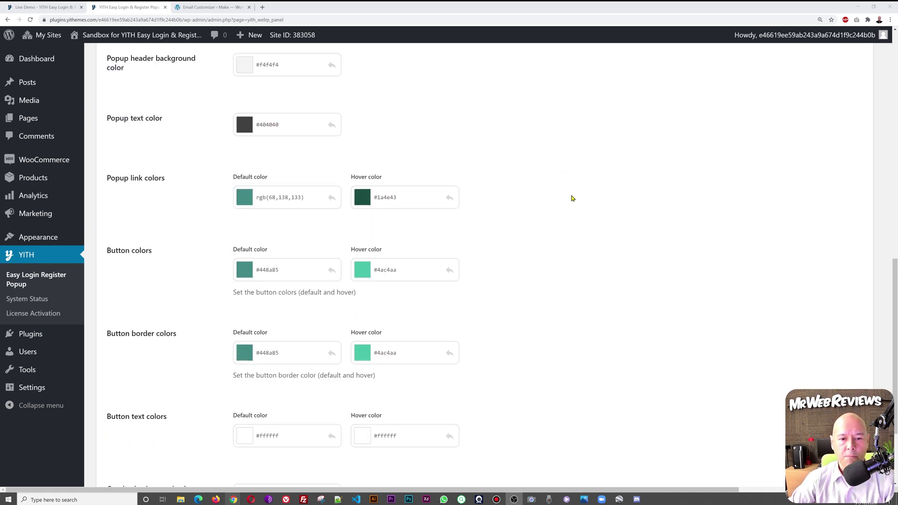
{"action": "scroll", "coordinate": [568, 204], "scroll_direction": "up", "scroll_amount": 1}
{"action": "key", "text": "ctrl+Page_Up"}
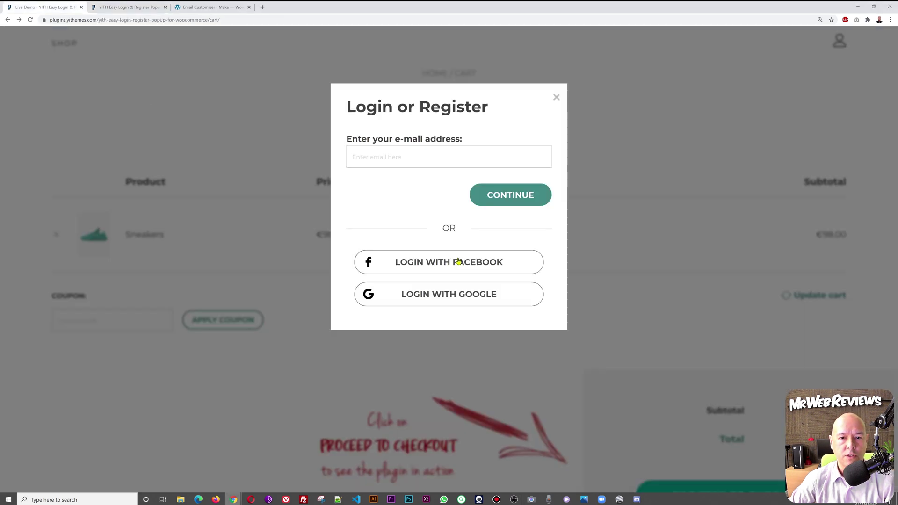
{"action": "left_click", "coordinate": [112, 8]}
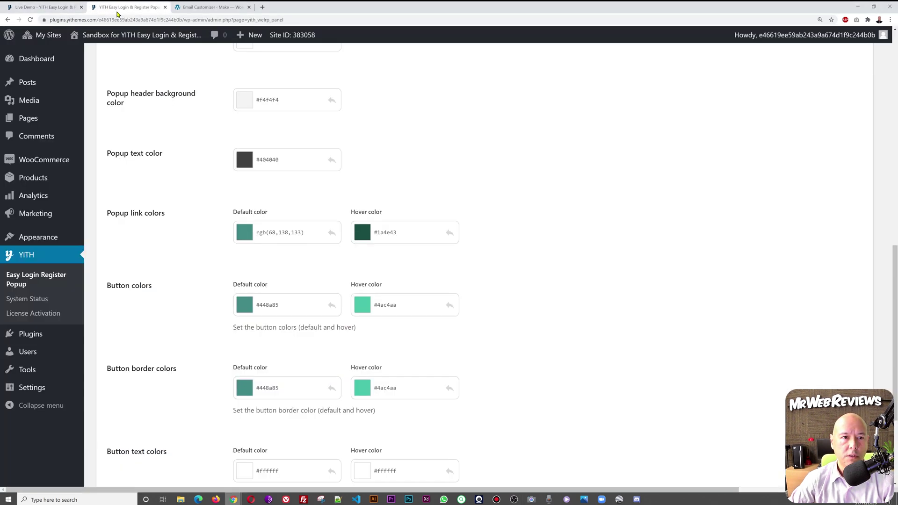
{"action": "scroll", "coordinate": [586, 287], "scroll_direction": "down", "scroll_amount": 1}
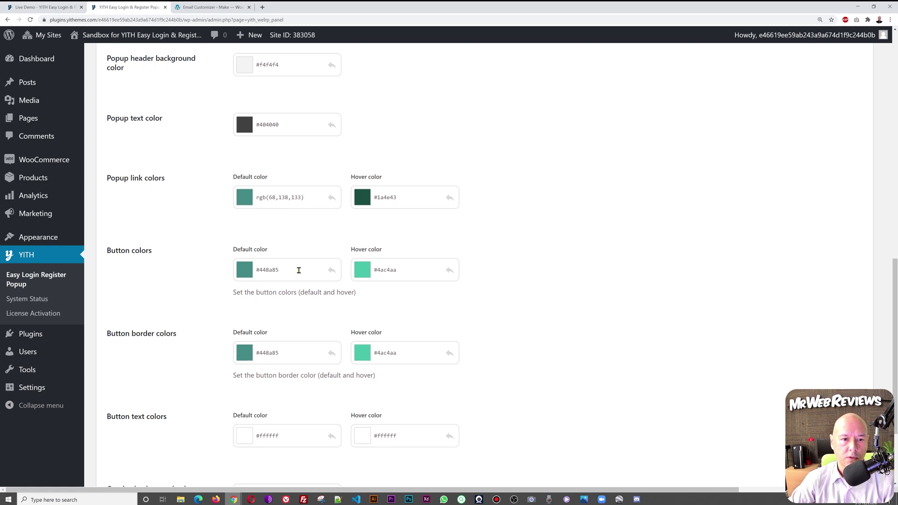
{"action": "left_click", "coordinate": [54, 10]}
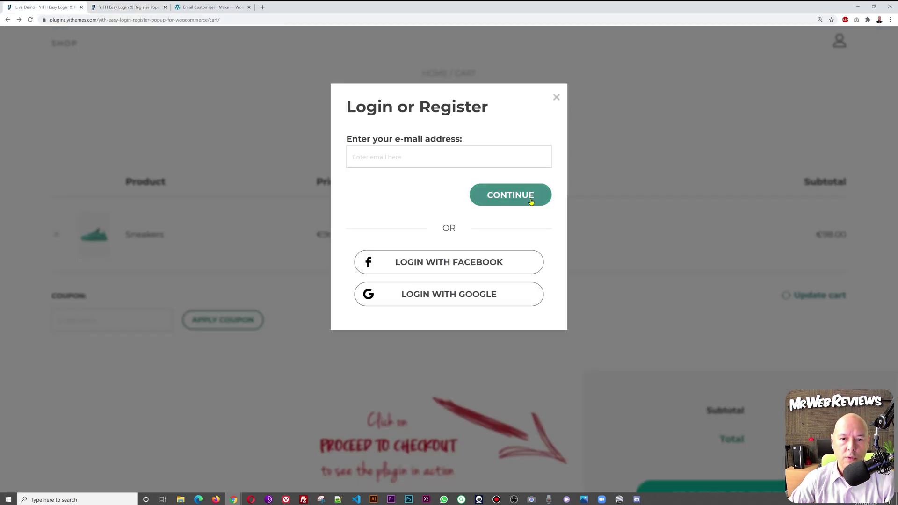
{"action": "left_click", "coordinate": [133, 9]}
{"action": "scroll", "coordinate": [587, 276], "scroll_direction": "down", "scroll_amount": 3}
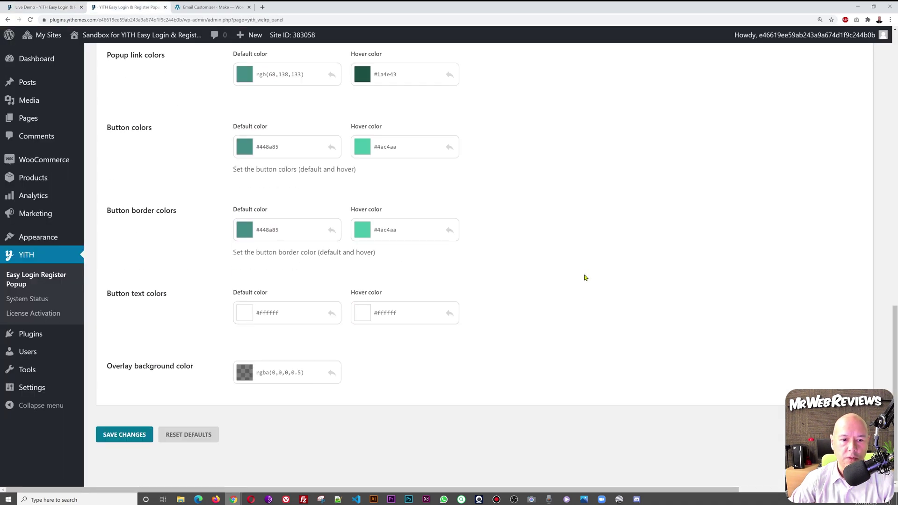
{"action": "scroll", "coordinate": [585, 277], "scroll_direction": "up", "scroll_amount": 4}
{"action": "scroll", "coordinate": [584, 278], "scroll_direction": "down", "scroll_amount": 4}
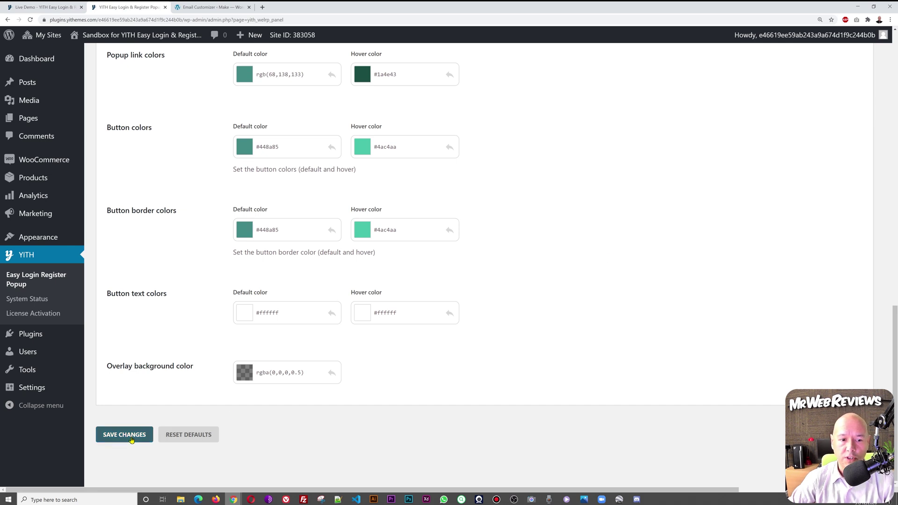
{"action": "scroll", "coordinate": [467, 395], "scroll_direction": "up", "scroll_amount": 15}
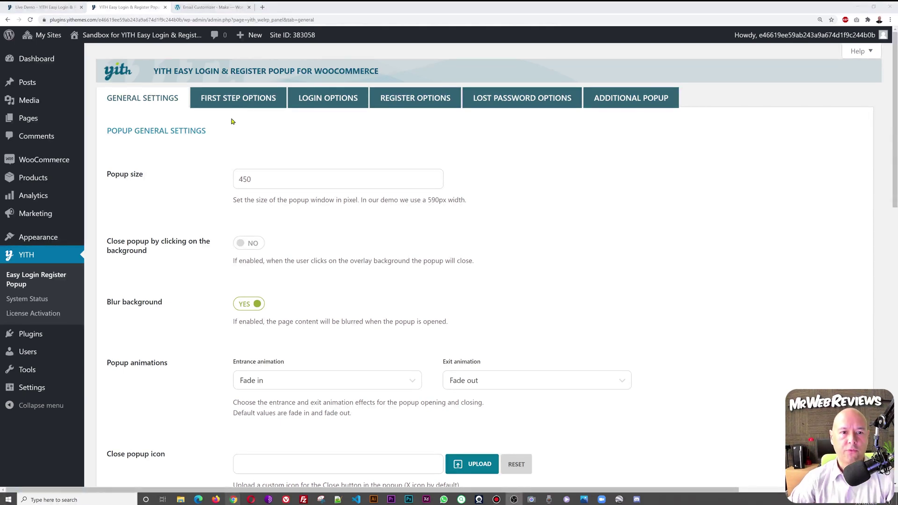
Step: Compare the First Step Options header and title with the live demo's checkout popup
{"action": "left_click", "coordinate": [227, 97]}
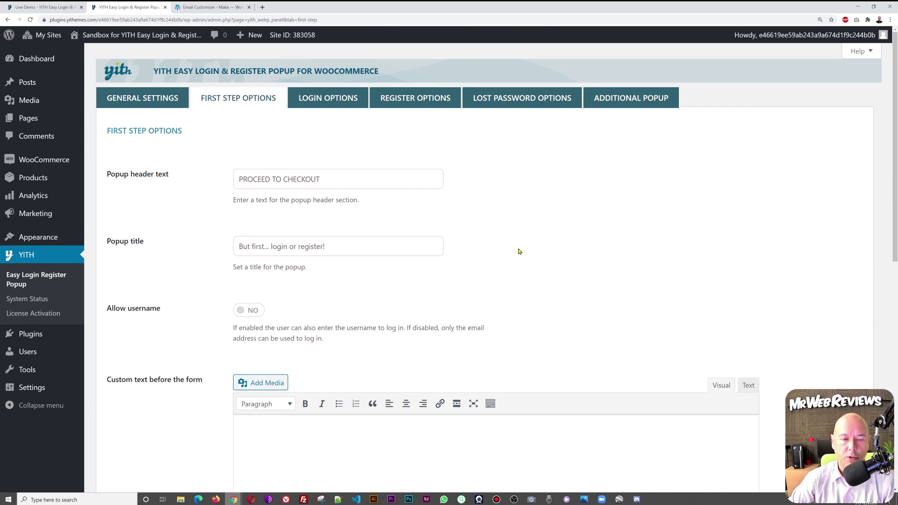
{"action": "left_click", "coordinate": [57, 8]}
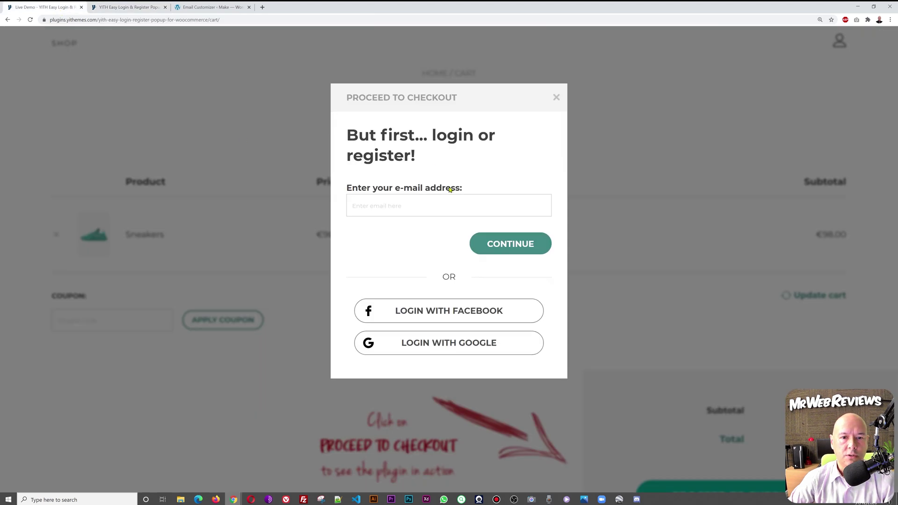
{"action": "left_click", "coordinate": [128, 7]}
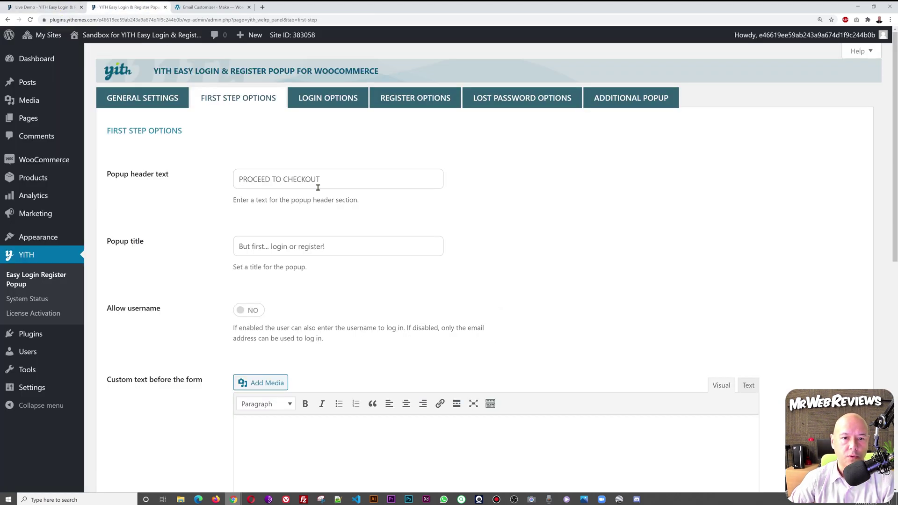
{"action": "left_click", "coordinate": [52, 9]}
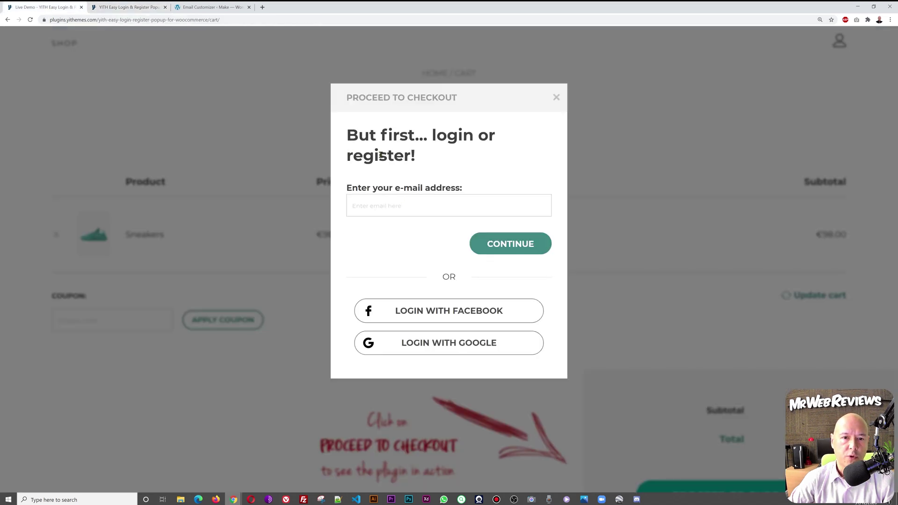
{"action": "left_click", "coordinate": [110, 9]}
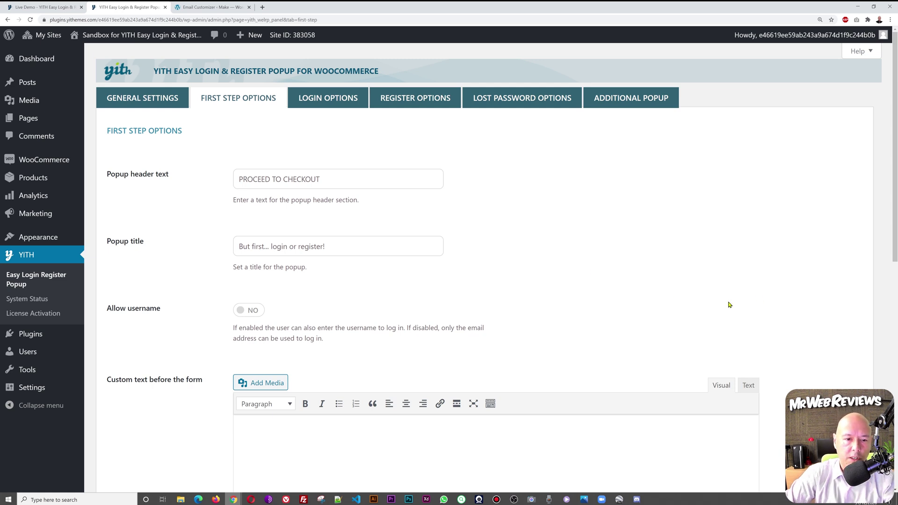
Step: Check the 'Enter your e-mail address:' label and 'Continue' button text against the demo popup
{"action": "scroll", "coordinate": [788, 280], "scroll_direction": "down", "scroll_amount": 7}
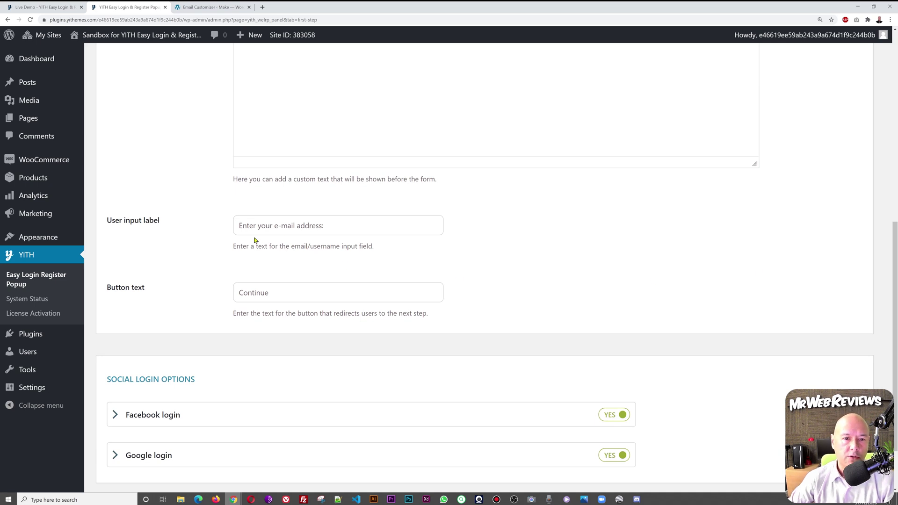
{"action": "left_click", "coordinate": [65, 12]}
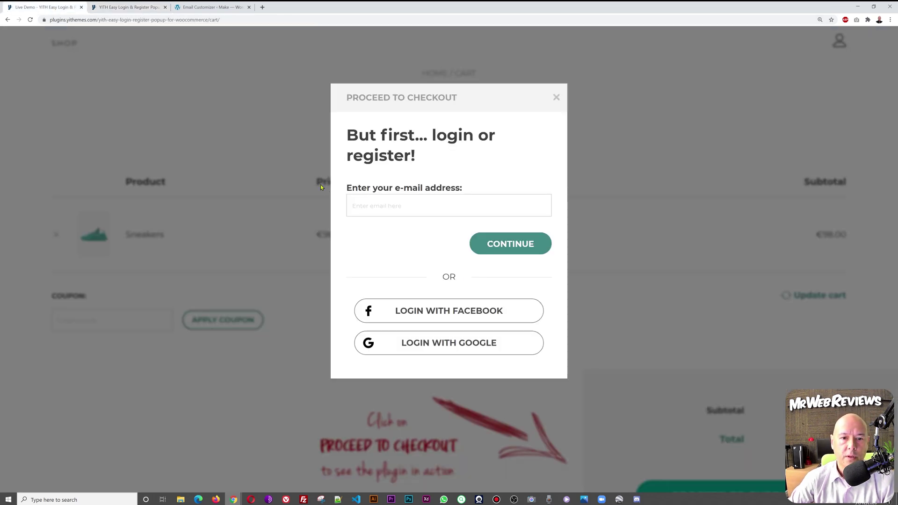
{"action": "left_click", "coordinate": [101, 8]}
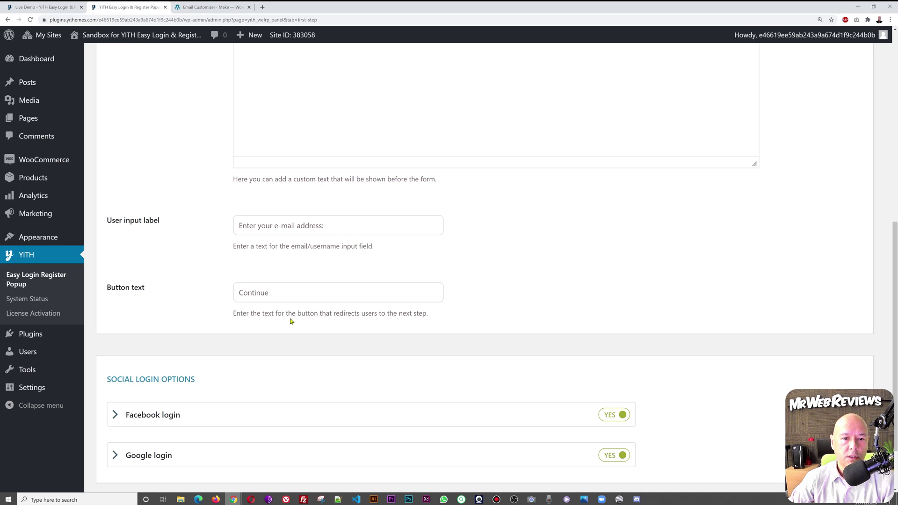
{"action": "left_click", "coordinate": [45, 11]}
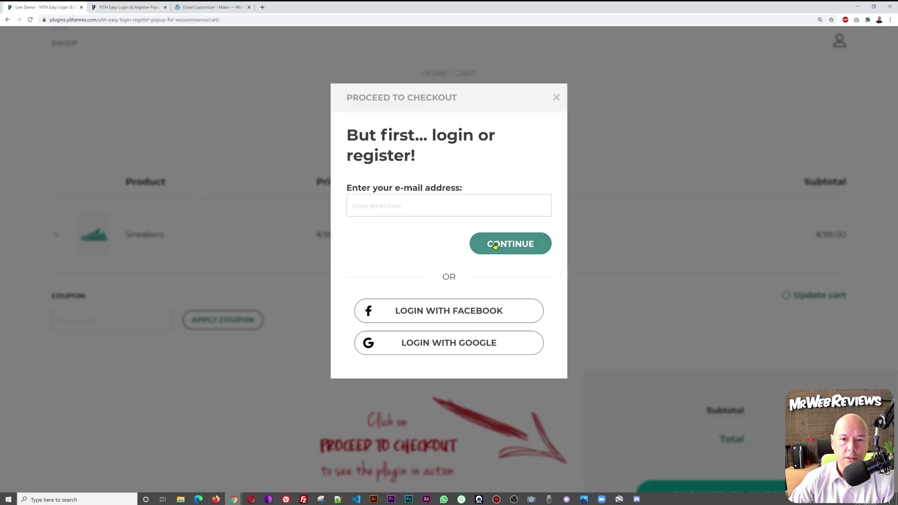
{"action": "left_click", "coordinate": [107, 8]}
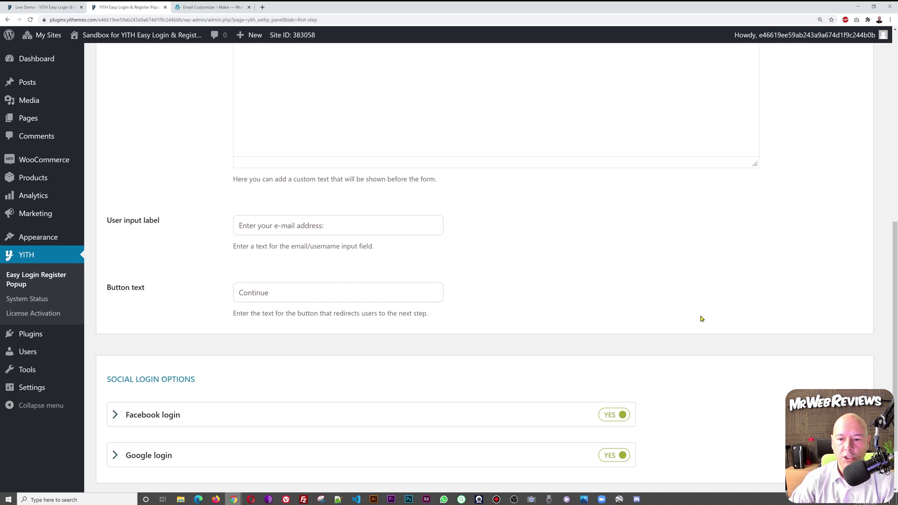
Step: Expand and collapse the Facebook and Google login panels, then switch to Login Options
{"action": "scroll", "coordinate": [703, 316], "scroll_direction": "down", "scroll_amount": 2}
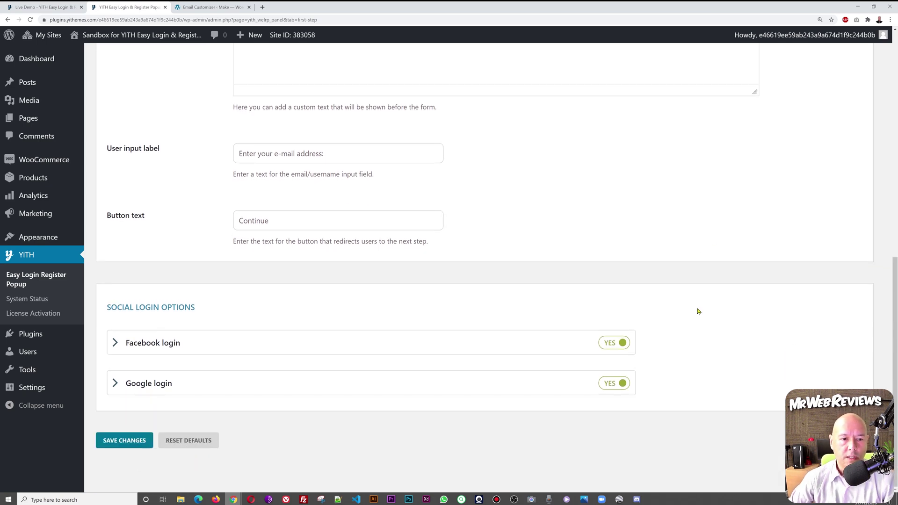
{"action": "left_click", "coordinate": [121, 389]}
{"action": "scroll", "coordinate": [138, 395], "scroll_direction": "down", "scroll_amount": 3}
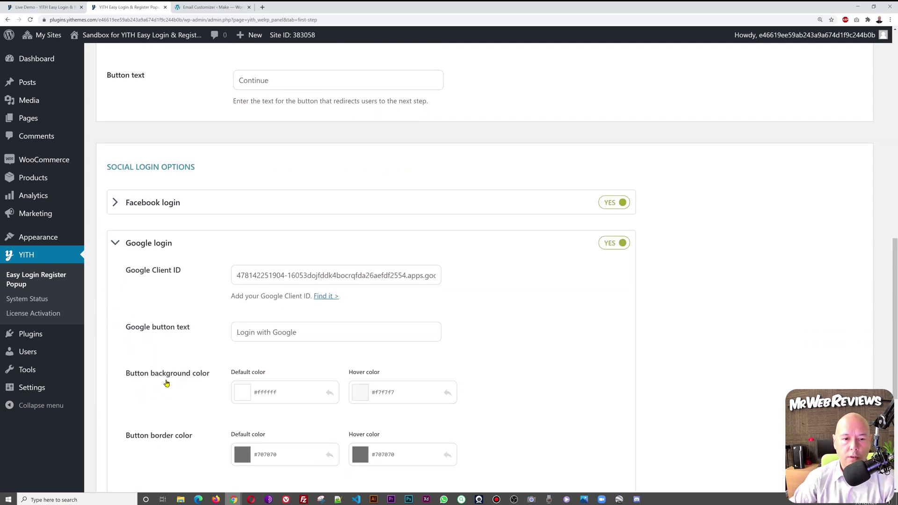
{"action": "left_click", "coordinate": [119, 206]}
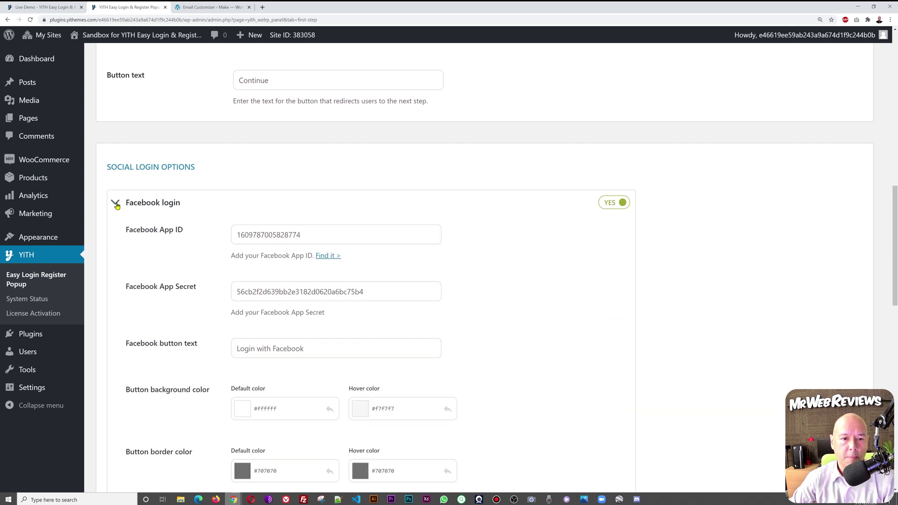
{"action": "left_click", "coordinate": [116, 205]}
{"action": "left_click", "coordinate": [120, 241]}
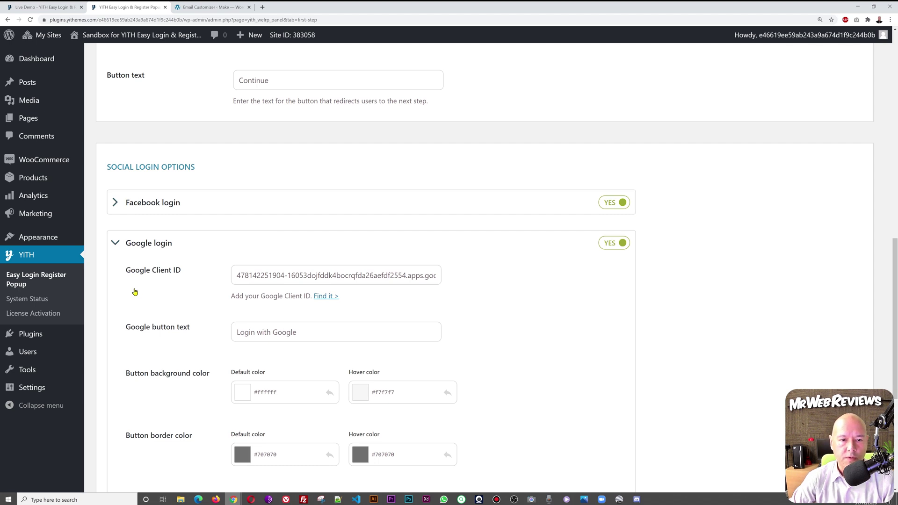
{"action": "left_click", "coordinate": [115, 243]}
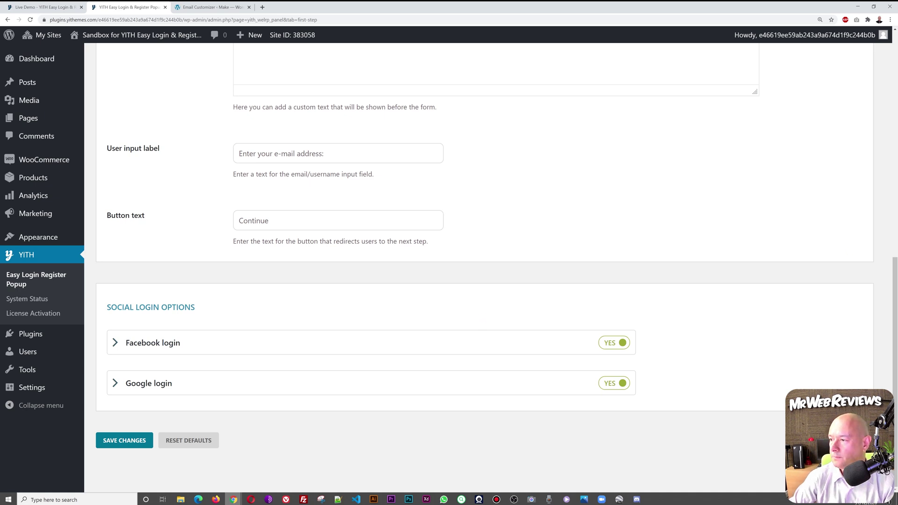
{"action": "scroll", "coordinate": [533, 307], "scroll_direction": "up", "scroll_amount": 10}
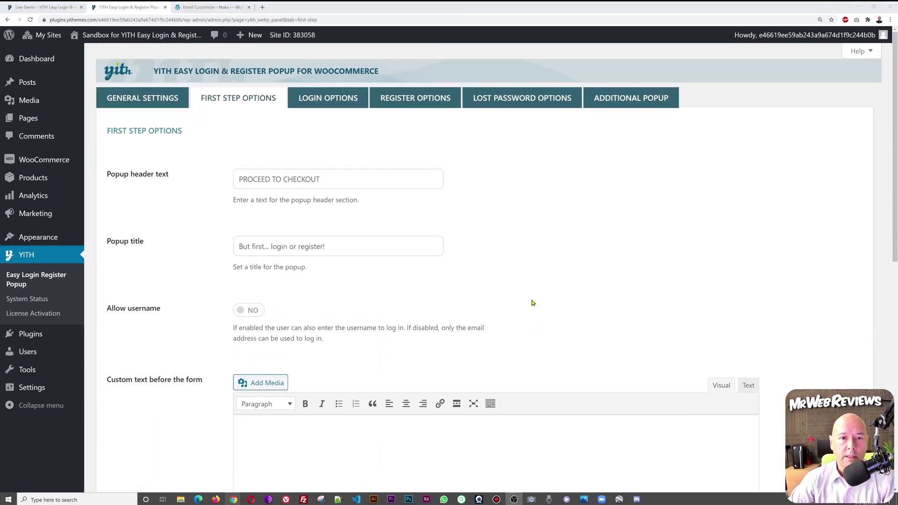
{"action": "left_click", "coordinate": [342, 100]}
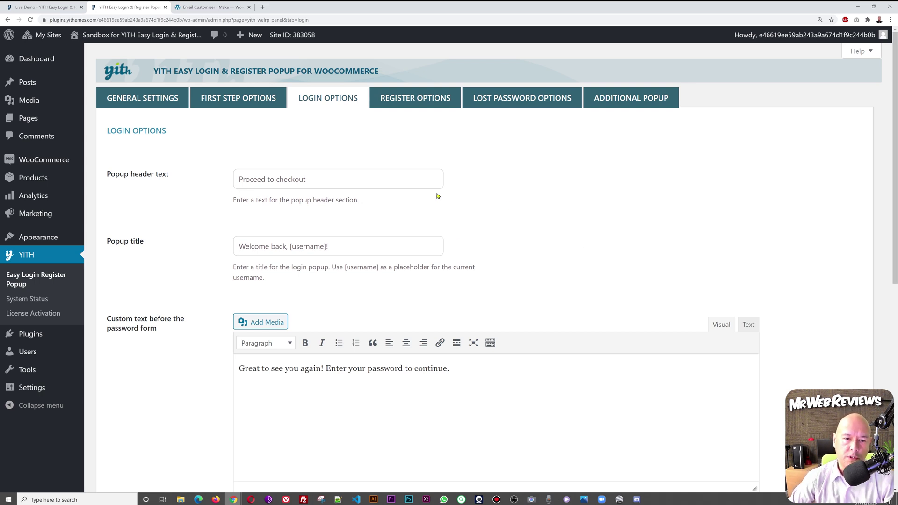
Step: Scroll through the Login Options fields, then switch to the Register Options tab
{"action": "scroll", "coordinate": [541, 258], "scroll_direction": "down", "scroll_amount": 2}
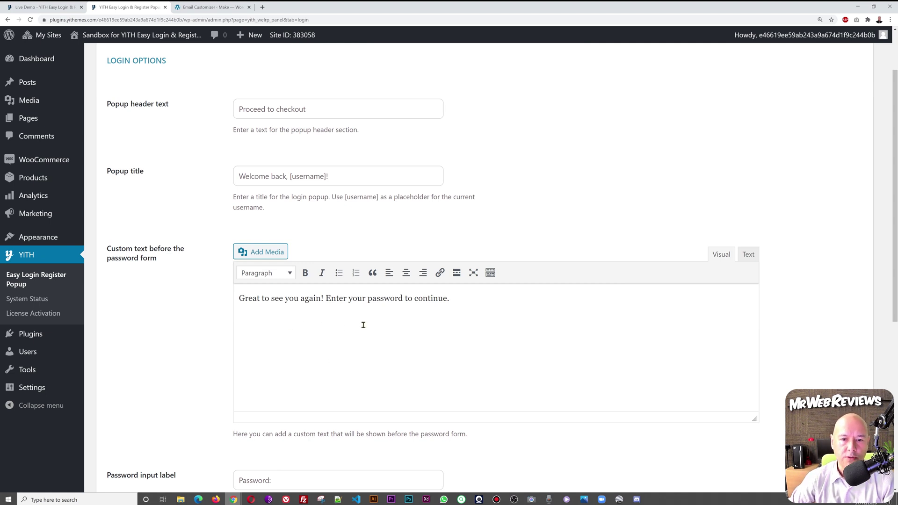
{"action": "scroll", "coordinate": [567, 327], "scroll_direction": "down", "scroll_amount": 7}
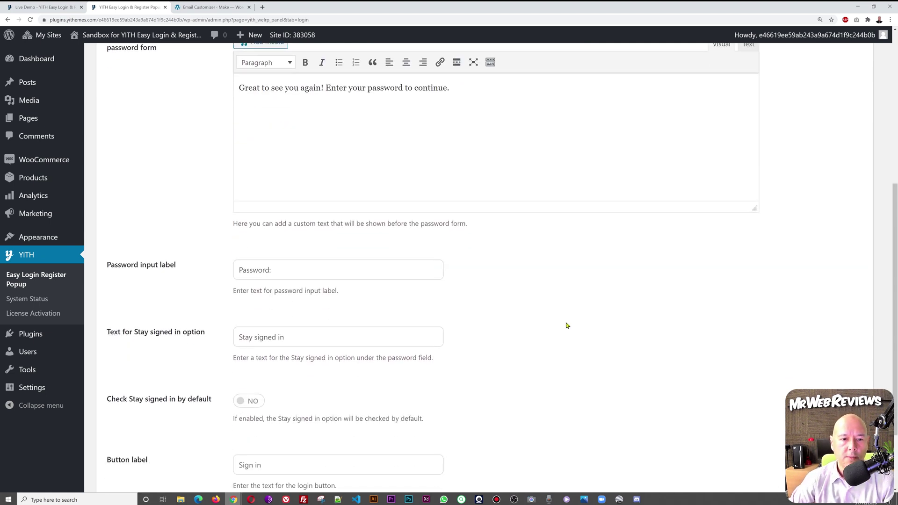
{"action": "scroll", "coordinate": [560, 299], "scroll_direction": "up", "scroll_amount": 8}
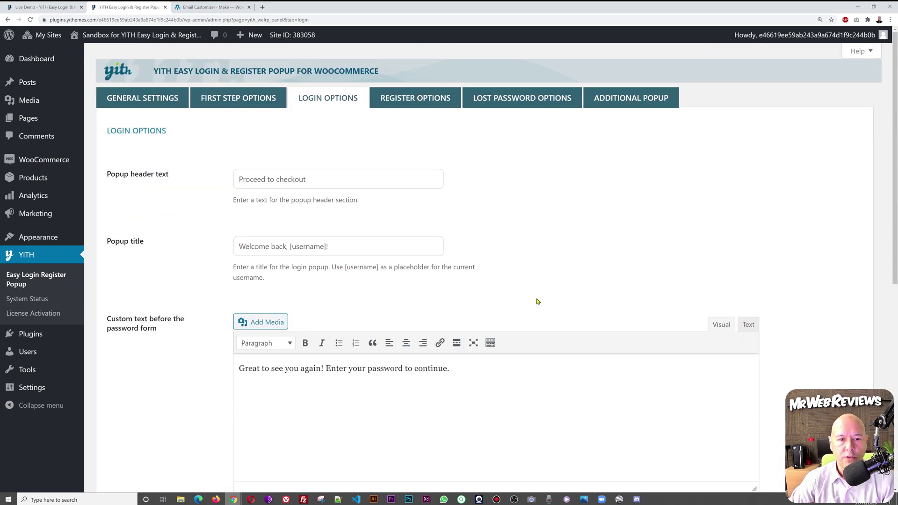
{"action": "scroll", "coordinate": [550, 241], "scroll_direction": "down", "scroll_amount": 8}
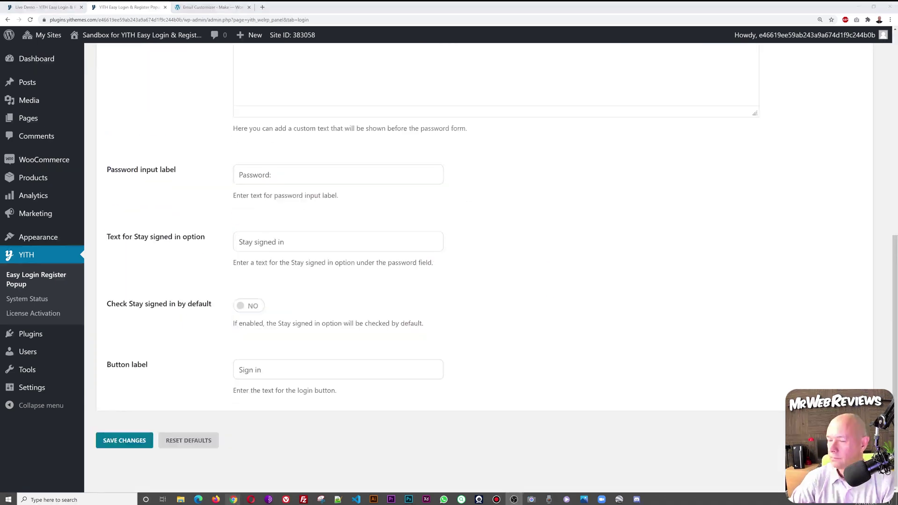
{"action": "scroll", "coordinate": [517, 329], "scroll_direction": "up", "scroll_amount": 8}
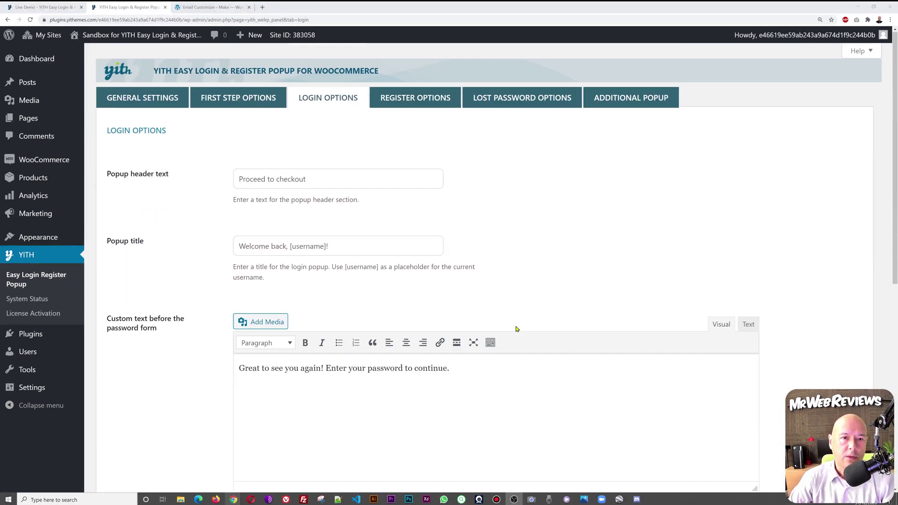
{"action": "left_click", "coordinate": [402, 99]}
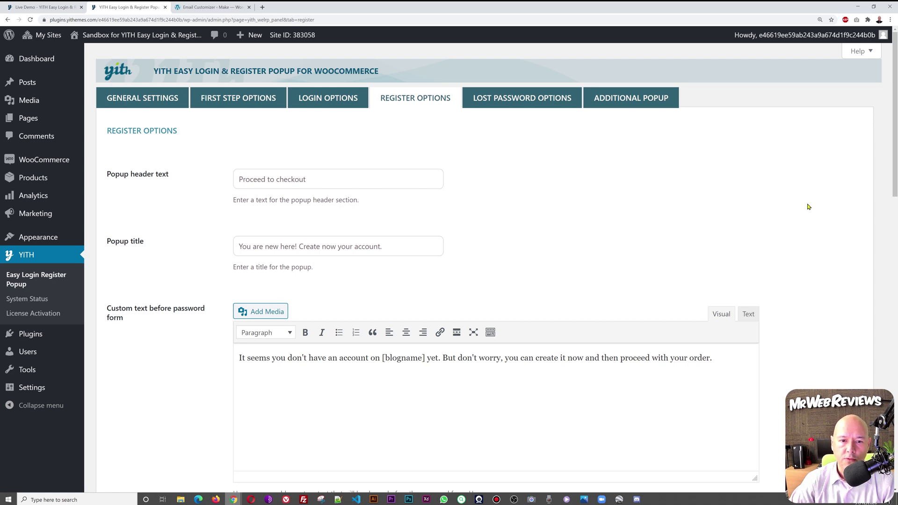
{"action": "scroll", "coordinate": [806, 204], "scroll_direction": "down", "scroll_amount": 15}
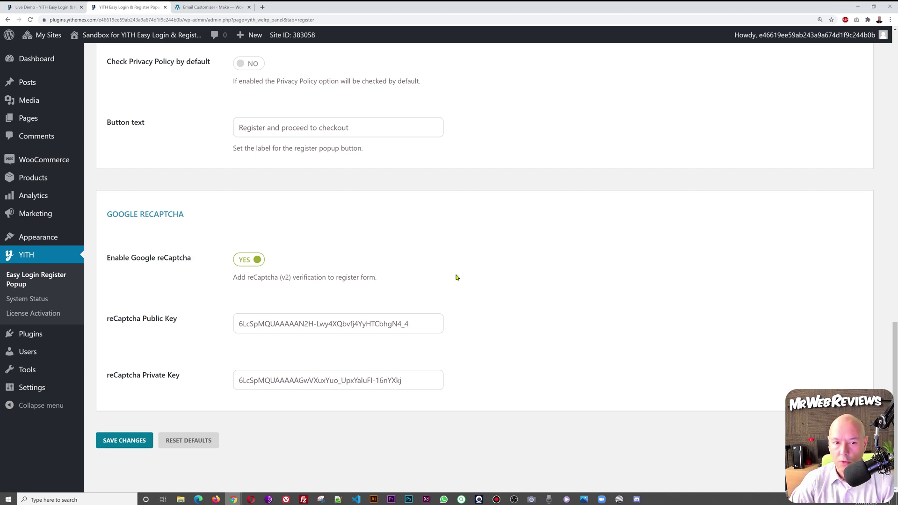
{"action": "scroll", "coordinate": [449, 276], "scroll_direction": "up", "scroll_amount": 15}
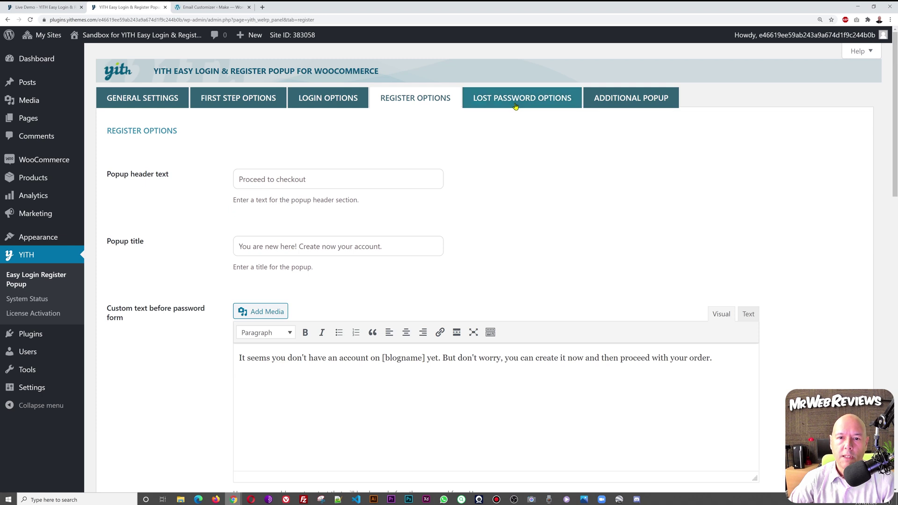
Step: Open Lost Password Options and read the with-code recovery method's description in Recover password options
{"action": "left_click", "coordinate": [516, 105]}
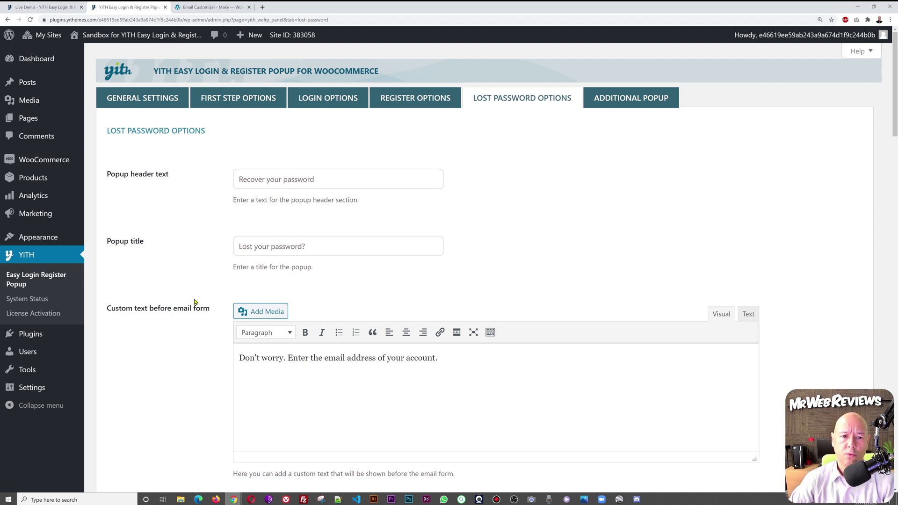
{"action": "scroll", "coordinate": [196, 306], "scroll_direction": "down", "scroll_amount": 6}
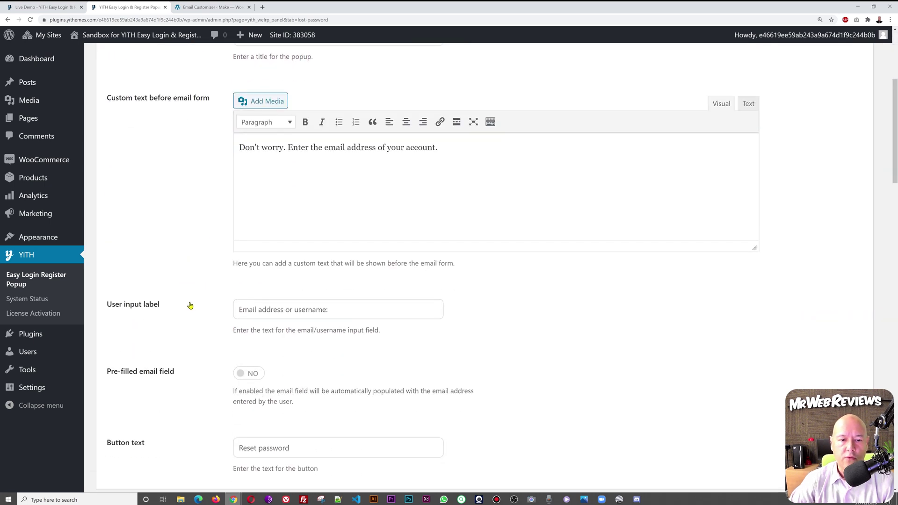
{"action": "scroll", "coordinate": [191, 304], "scroll_direction": "down", "scroll_amount": 5}
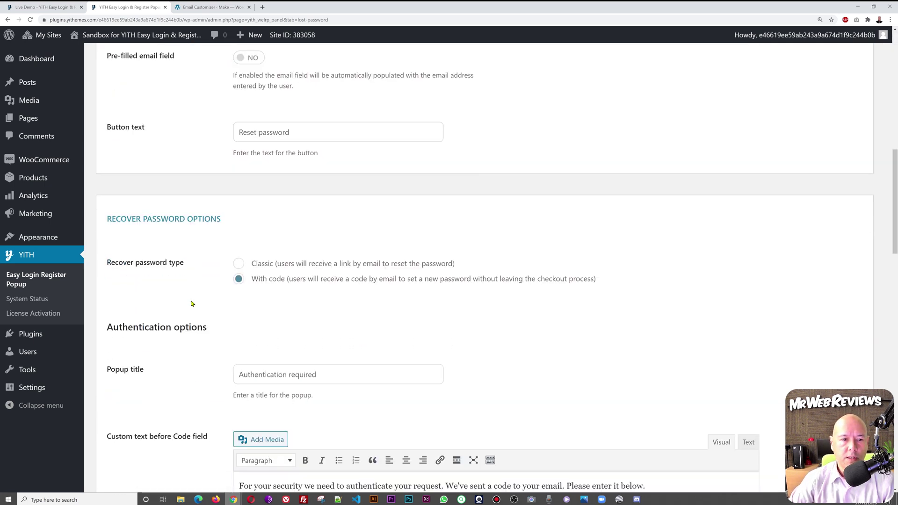
{"action": "scroll", "coordinate": [192, 304], "scroll_direction": "down", "scroll_amount": 2}
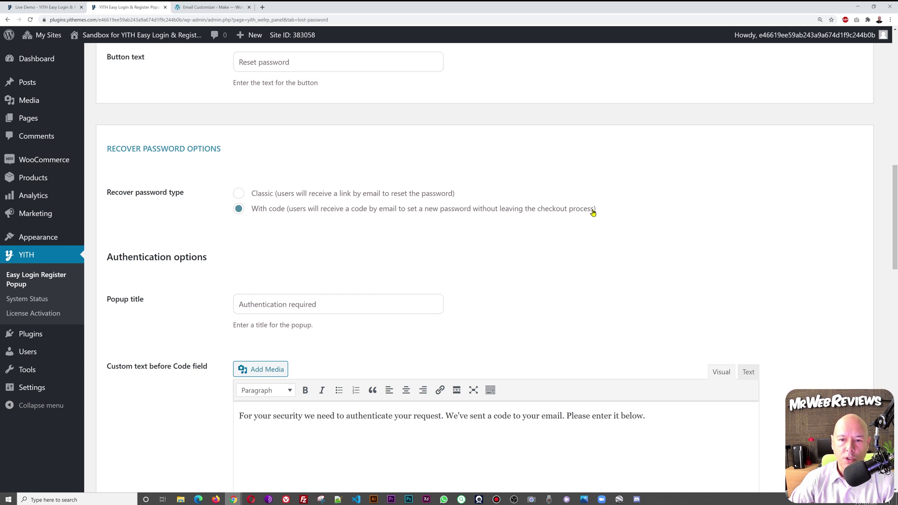
{"action": "left_click_drag", "start_coordinate": [594, 209], "coordinate": [291, 211]}
{"action": "left_click", "coordinate": [292, 211]}
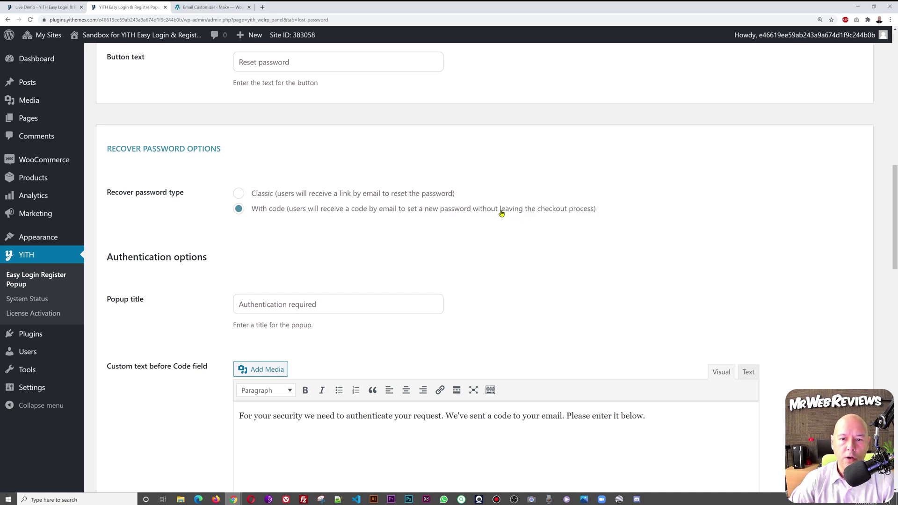
{"action": "left_click_drag", "start_coordinate": [593, 209], "coordinate": [473, 212]}
{"action": "left_click", "coordinate": [481, 229]}
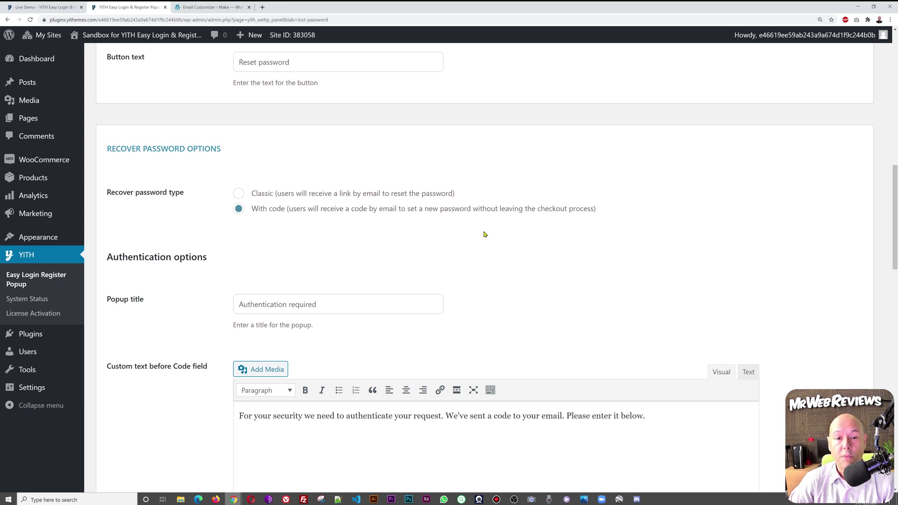
Step: Scroll through the 'Enter code:' authentication and new-password options down to 'Save password and proceed to checkout'
{"action": "scroll", "coordinate": [518, 248], "scroll_direction": "down", "scroll_amount": 5}
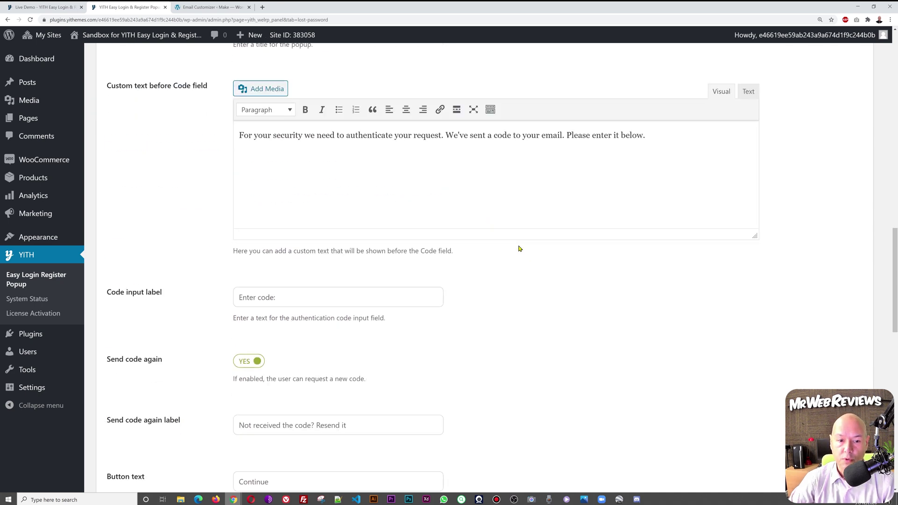
{"action": "scroll", "coordinate": [517, 244], "scroll_direction": "up", "scroll_amount": 2}
{"action": "scroll", "coordinate": [517, 244], "scroll_direction": "down", "scroll_amount": 3}
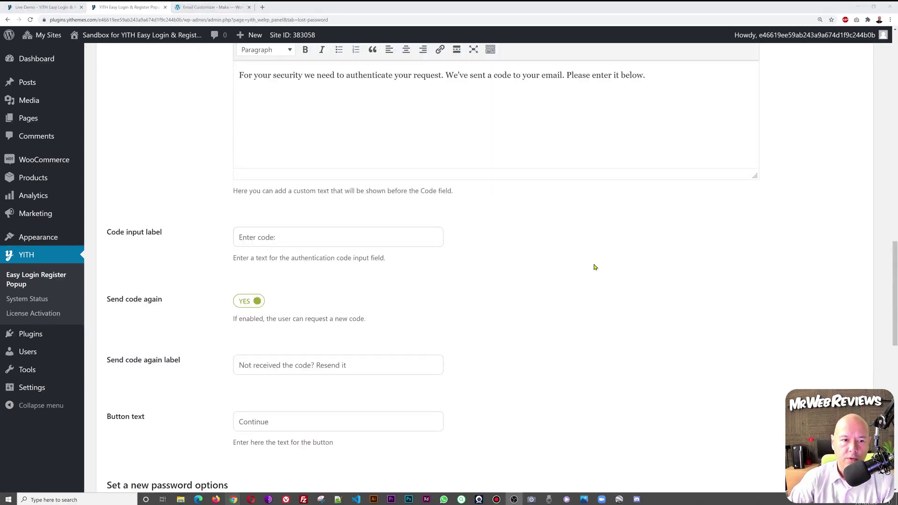
{"action": "scroll", "coordinate": [591, 262], "scroll_direction": "down", "scroll_amount": 2}
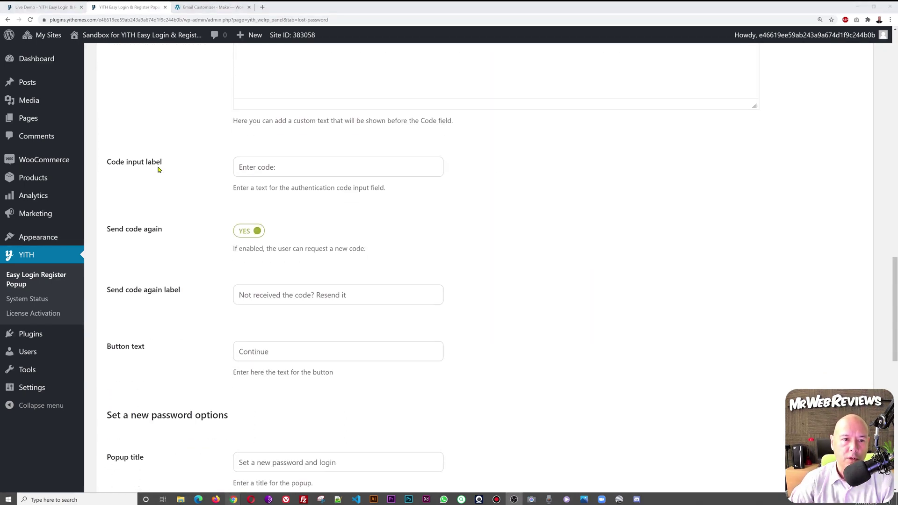
{"action": "left_click_drag", "start_coordinate": [278, 167], "coordinate": [237, 168]}
{"action": "left_click", "coordinate": [515, 215]}
{"action": "scroll", "coordinate": [596, 258], "scroll_direction": "down", "scroll_amount": 1}
{"action": "scroll", "coordinate": [596, 258], "scroll_direction": "down", "scroll_amount": 1}
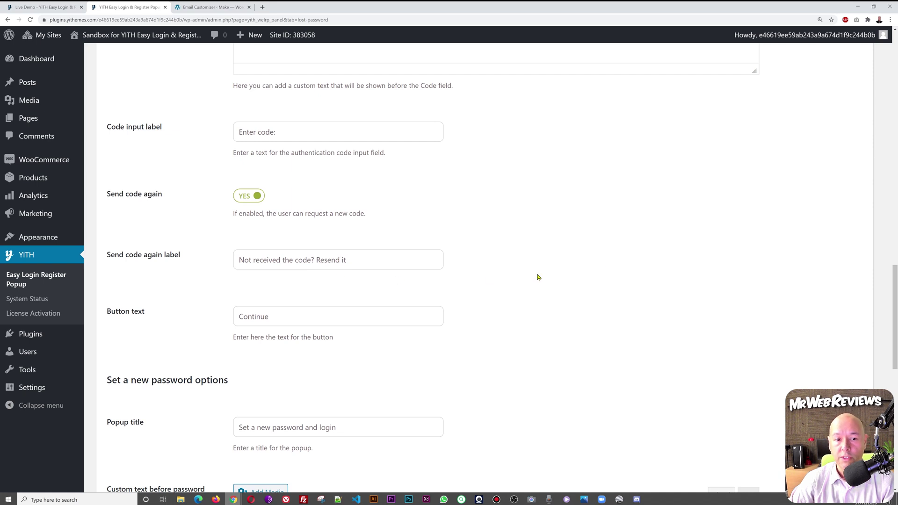
{"action": "scroll", "coordinate": [579, 272], "scroll_direction": "down", "scroll_amount": 2}
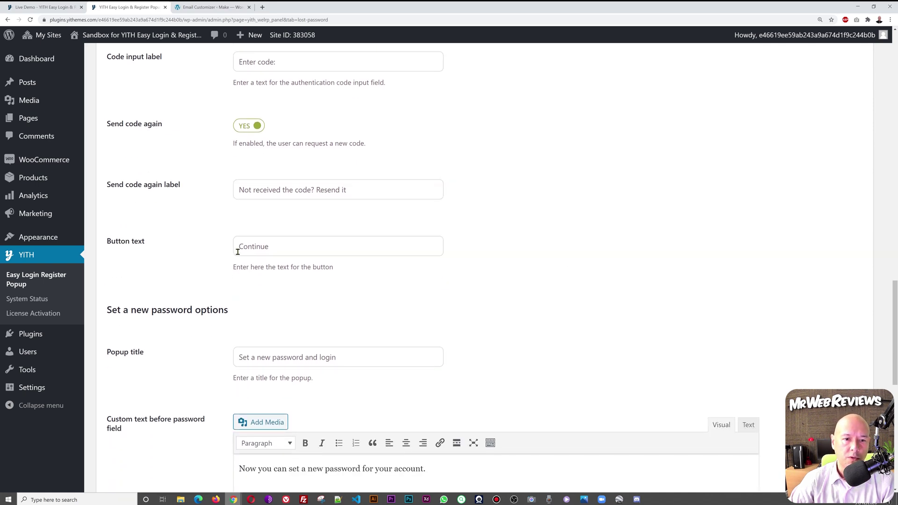
{"action": "scroll", "coordinate": [269, 318], "scroll_direction": "down", "scroll_amount": 2}
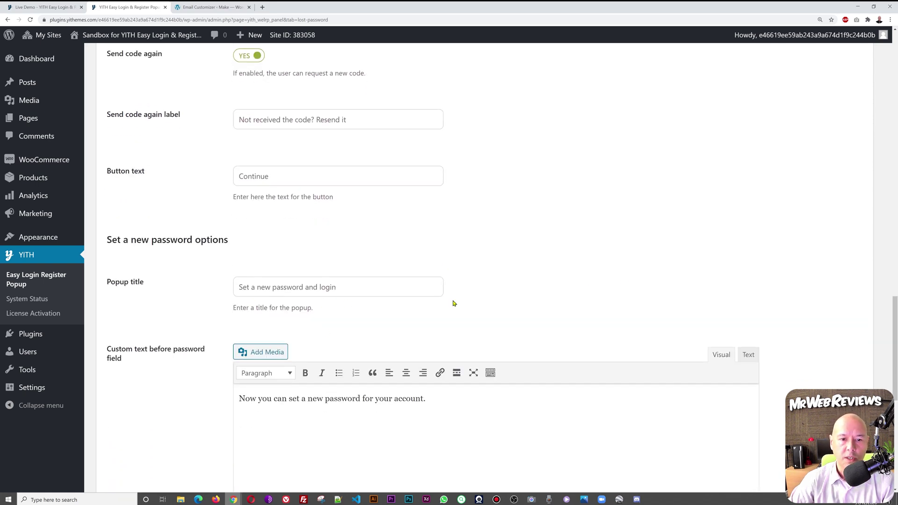
{"action": "scroll", "coordinate": [605, 280], "scroll_direction": "down", "scroll_amount": 5}
{"action": "scroll", "coordinate": [507, 345], "scroll_direction": "down", "scroll_amount": 5}
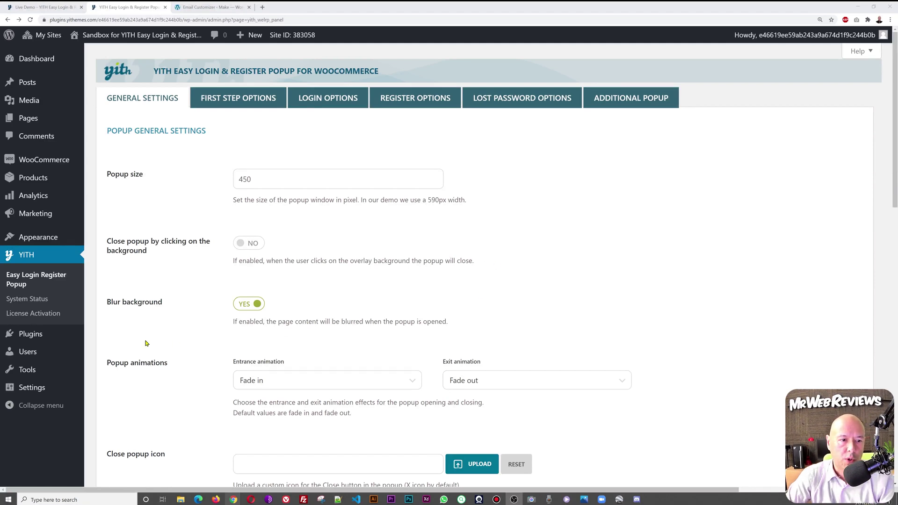
Step: Find YITH Easy Login & Register Popup For WooCommerce in the Plugins list and open its settings link
{"action": "left_click", "coordinate": [46, 342]}
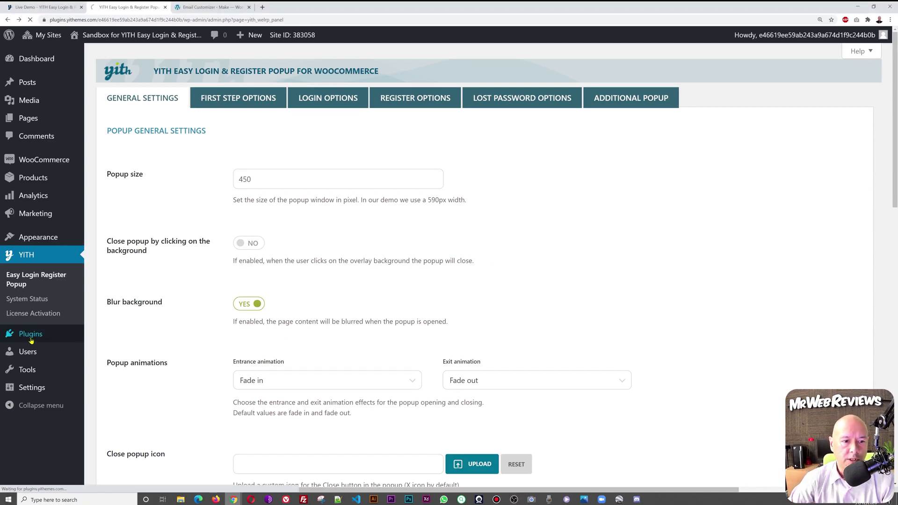
{"action": "scroll", "coordinate": [237, 316], "scroll_direction": "down", "scroll_amount": 20}
{"action": "scroll", "coordinate": [237, 317], "scroll_direction": "down", "scroll_amount": 8}
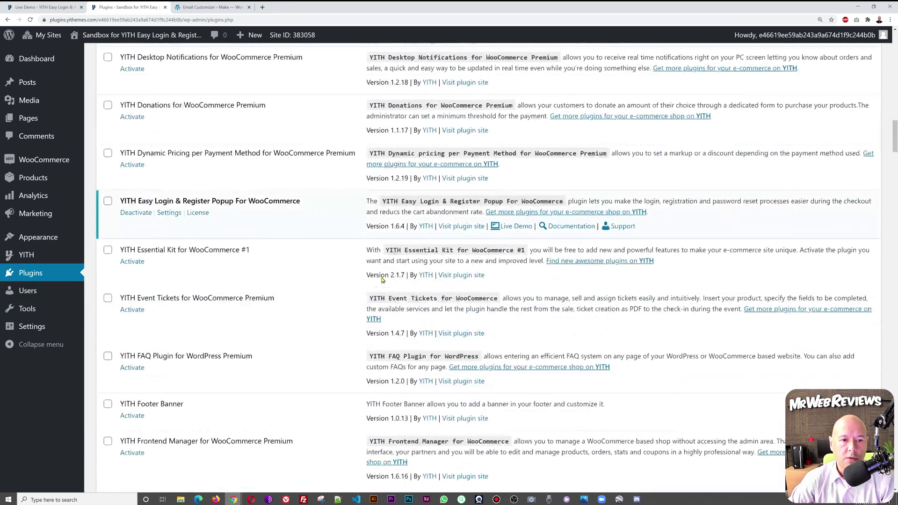
{"action": "mouse_move", "coordinate": [70, 196]}
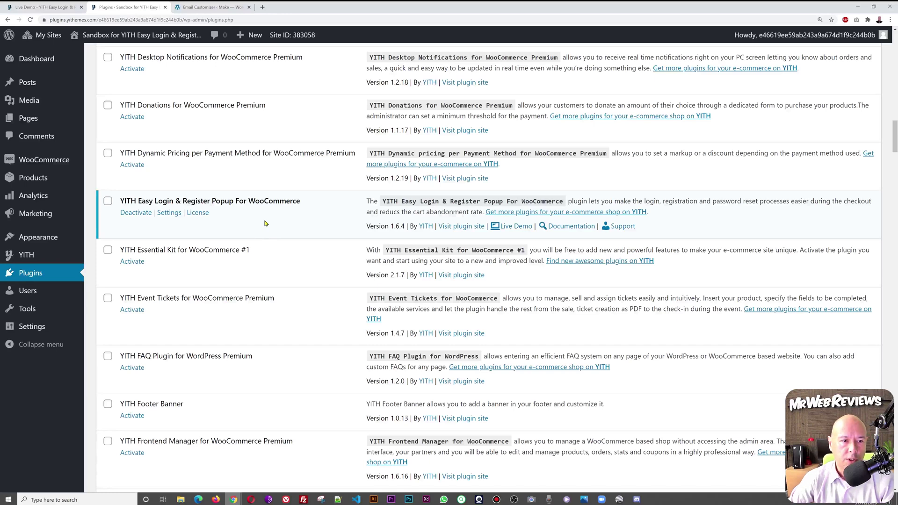
{"action": "left_click", "coordinate": [173, 214]}
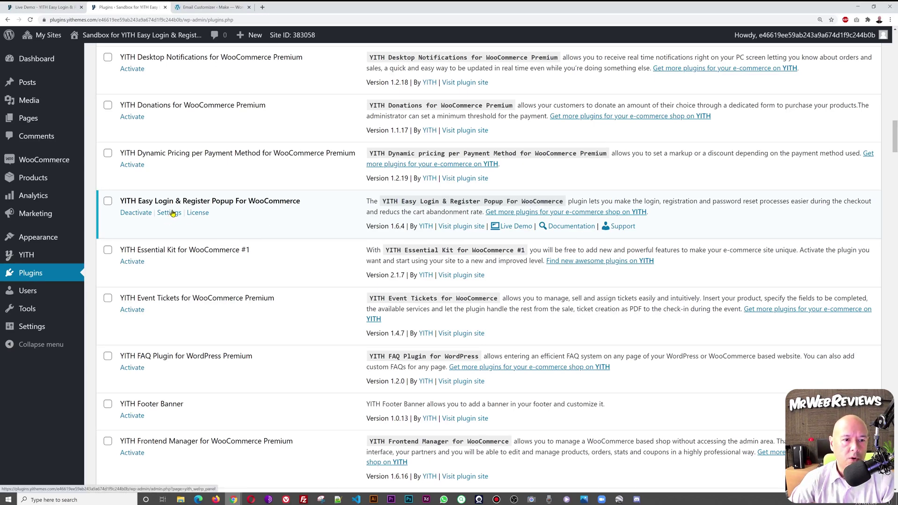
Step: Return to YITH > Easy Login Register Popup settings and view the First Step Options
{"action": "mouse_move", "coordinate": [31, 258]}
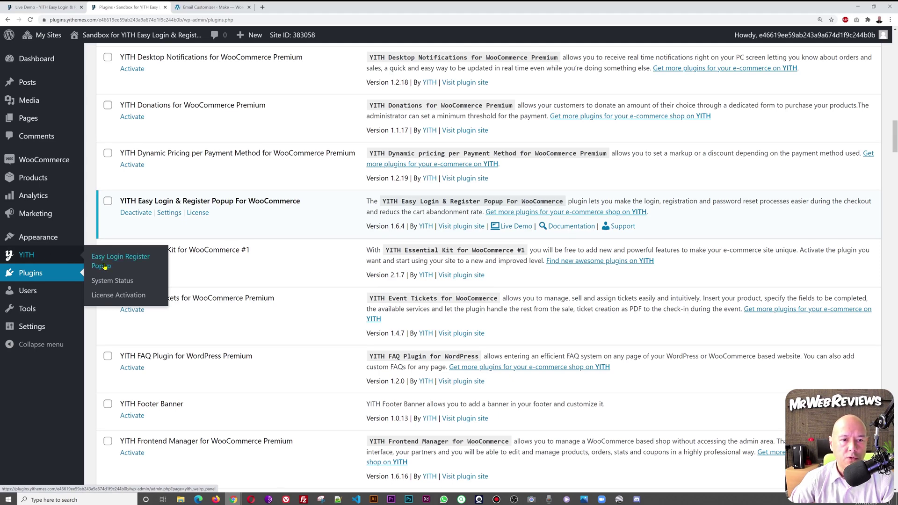
{"action": "left_click", "coordinate": [104, 266]}
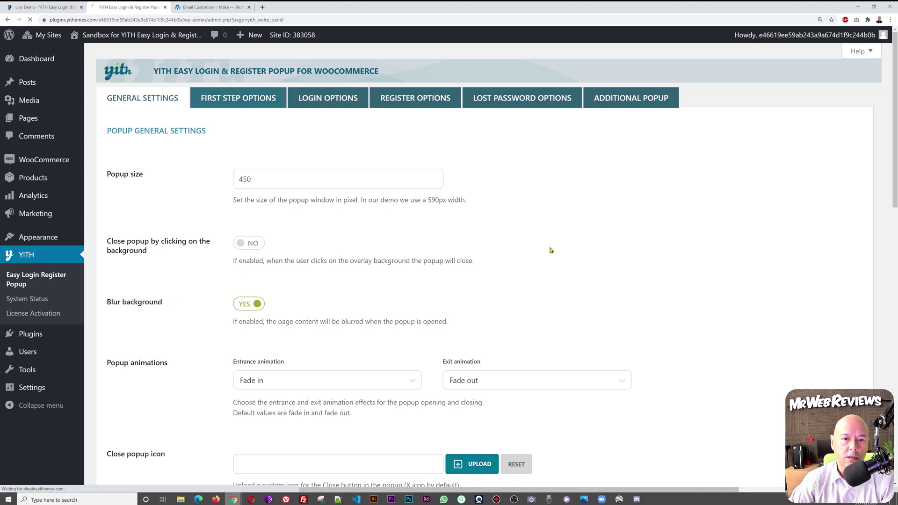
{"action": "left_click", "coordinate": [242, 105]}
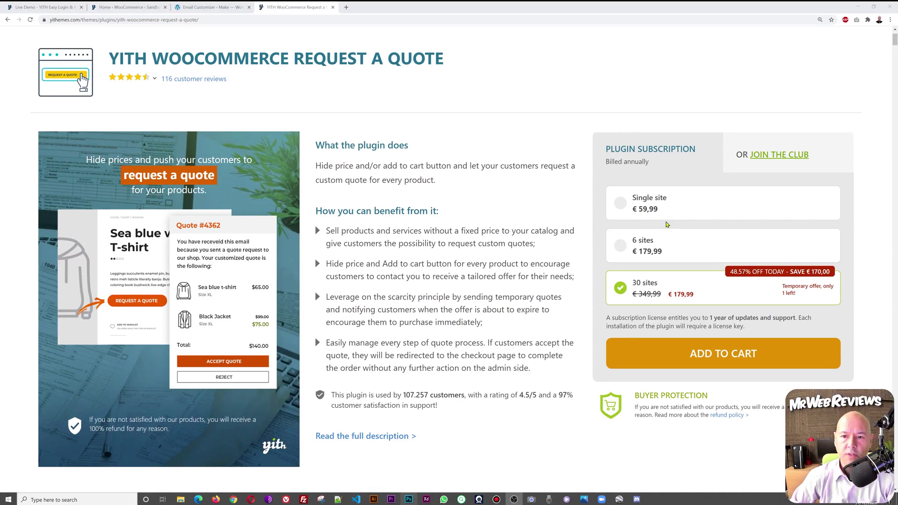
Step: Compare the Single site, 6 sites and 30 sites plans, finishing on Single site at €59,99
{"action": "left_click", "coordinate": [654, 208]}
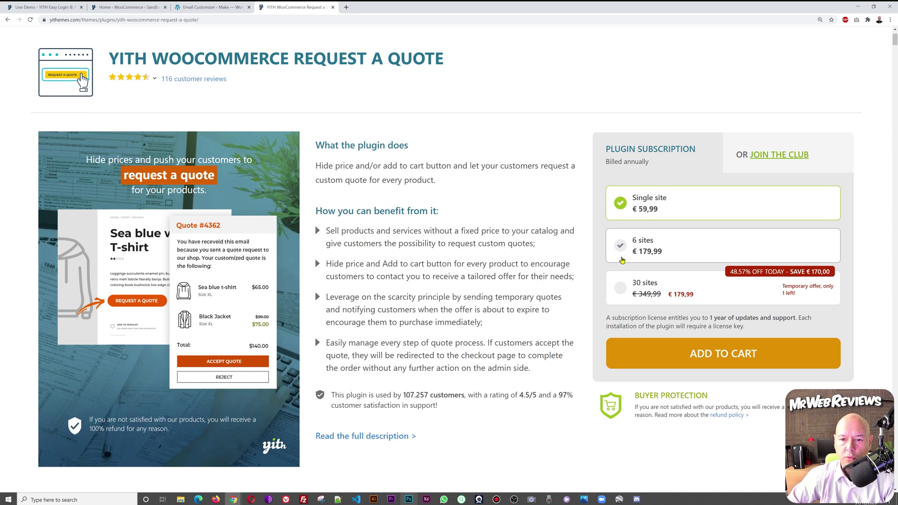
{"action": "left_click", "coordinate": [621, 249]}
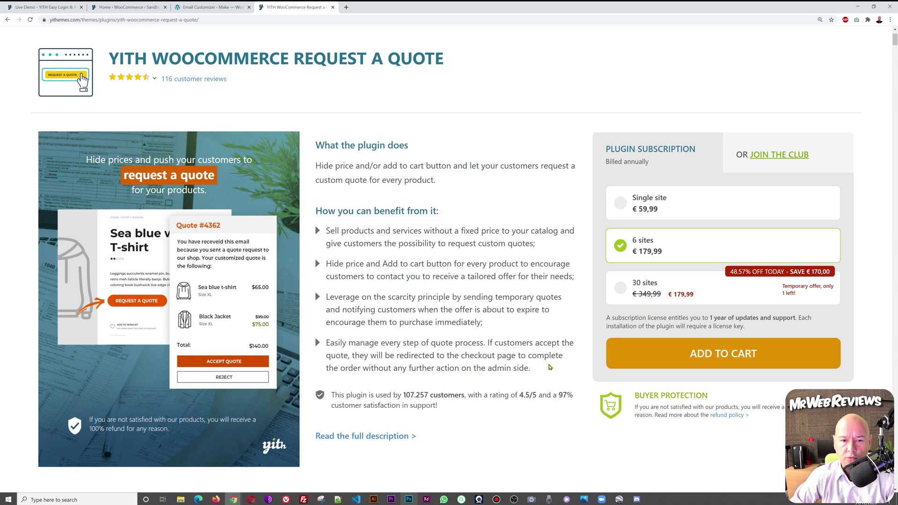
{"action": "left_click", "coordinate": [620, 287]}
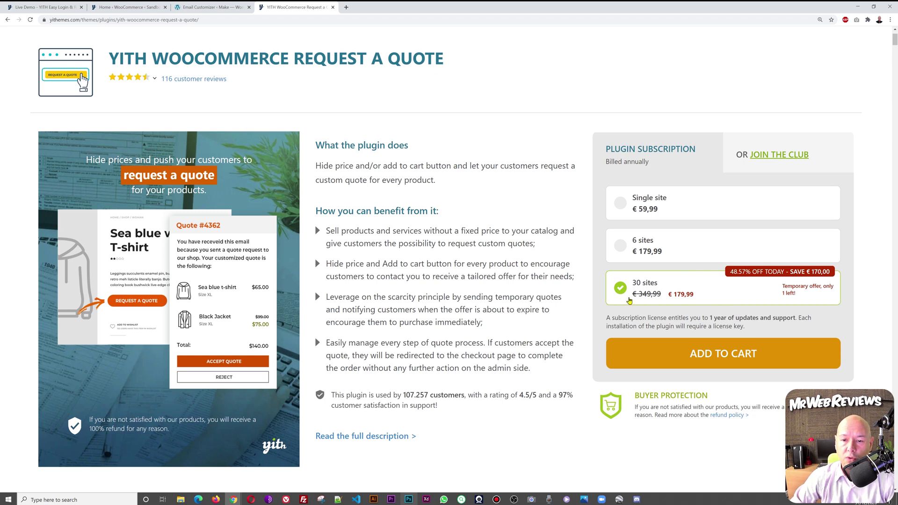
{"action": "left_click", "coordinate": [629, 246]}
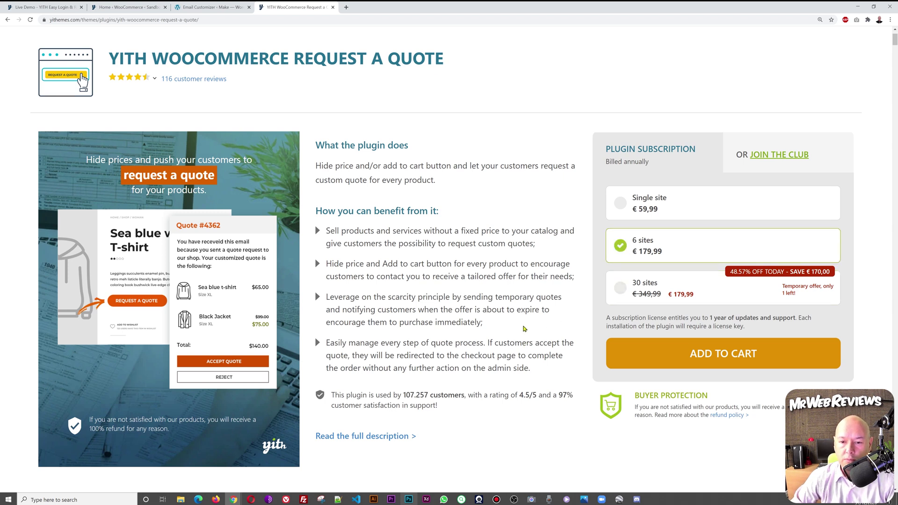
{"action": "left_click", "coordinate": [622, 205]}
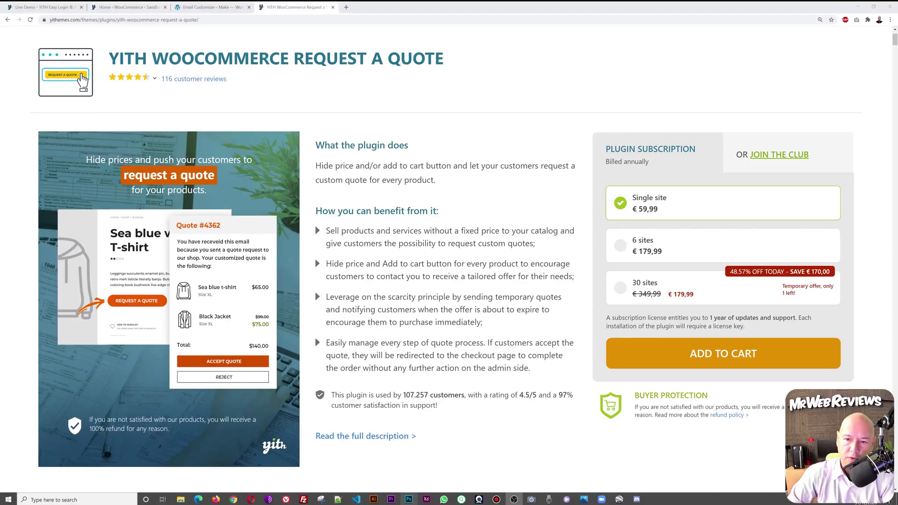